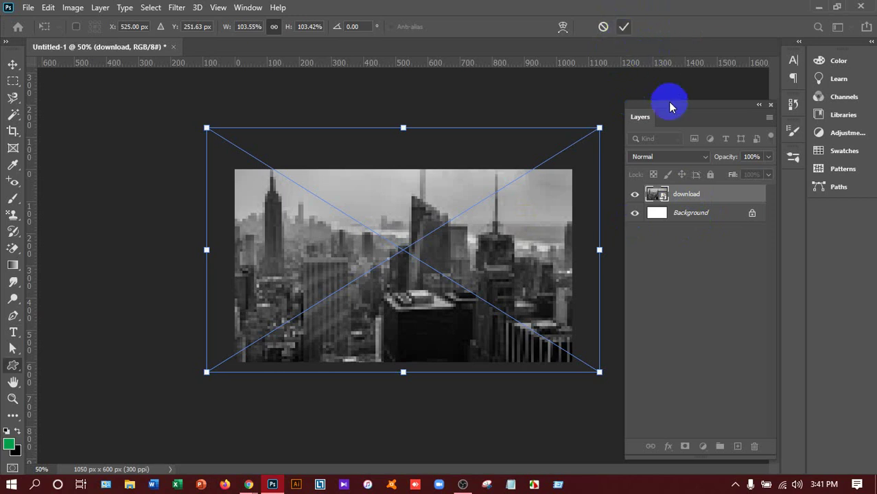
Step: Commit the city photo's placement and rasterize the download layer
click(685, 195)
right_click(679, 195)
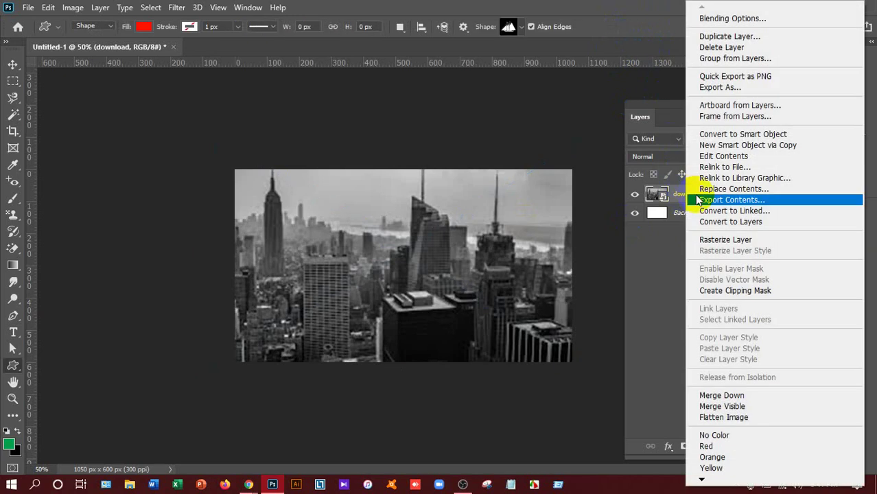
click(721, 239)
Step: Trim the canvas and free-transform the city photo, committing it with the Move tool
click(73, 7)
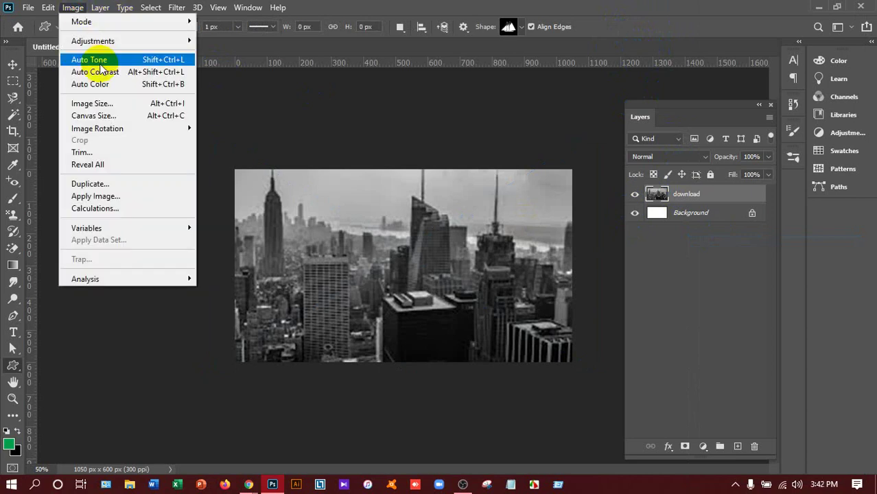
click(96, 152)
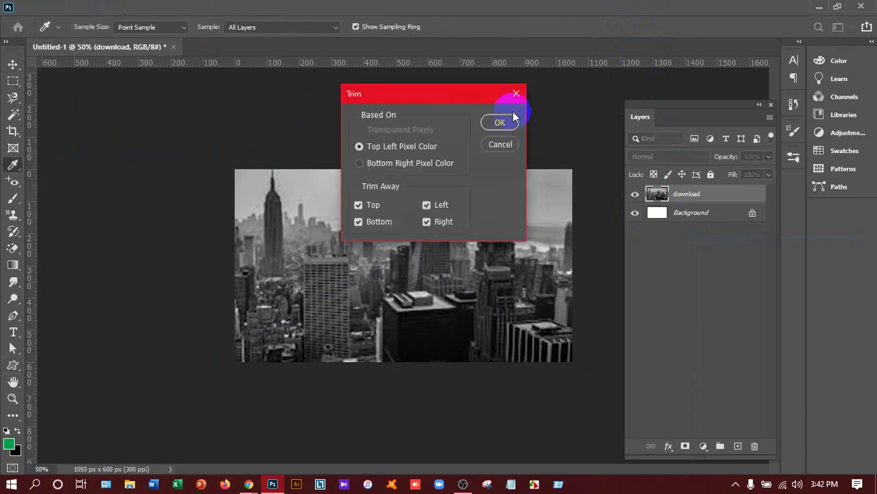
click(502, 122)
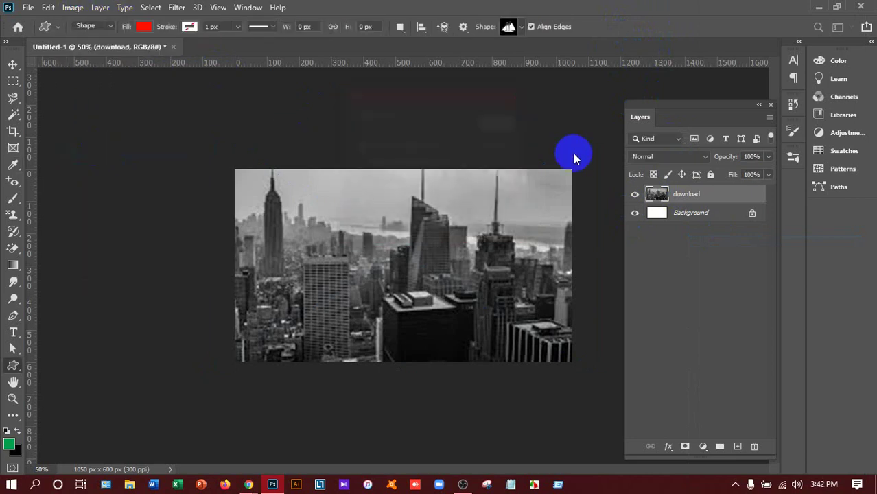
drag(574, 159, 564, 161)
key(ctrl+t)
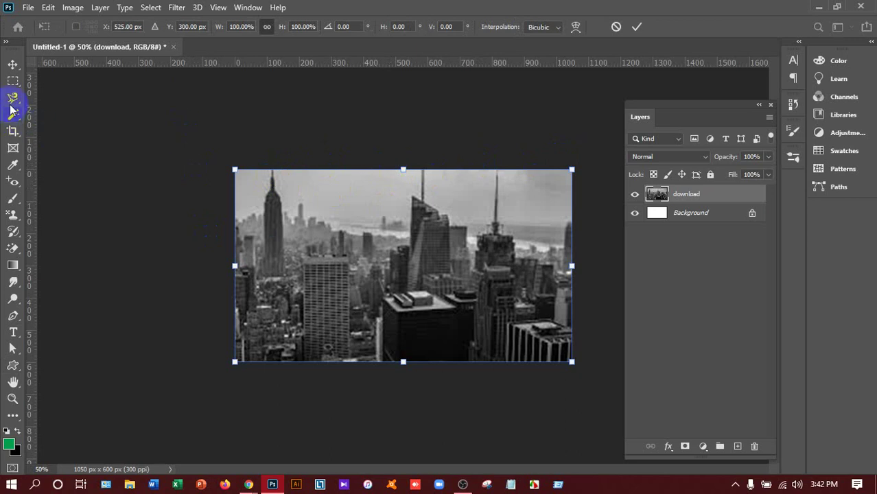
click(12, 64)
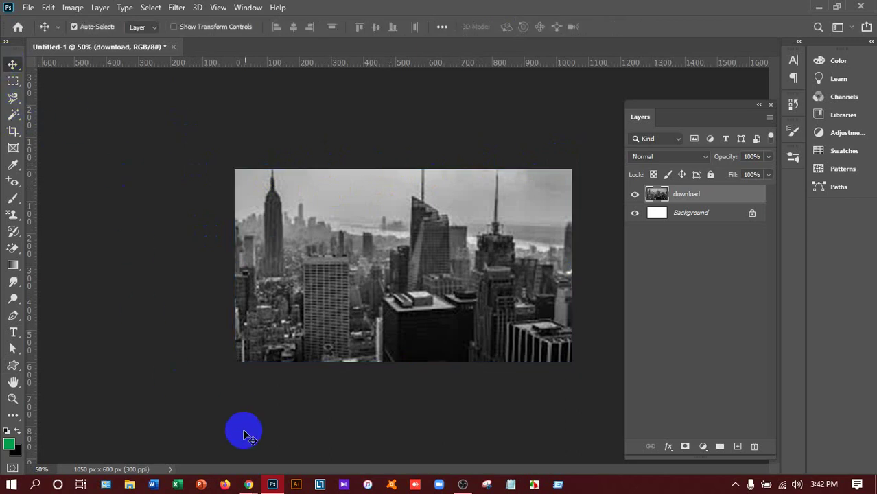
click(210, 445)
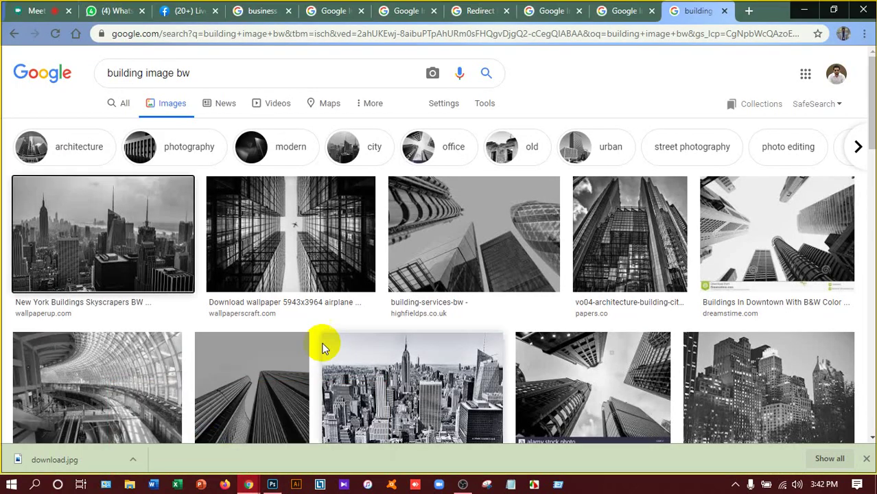
click(623, 10)
click(553, 11)
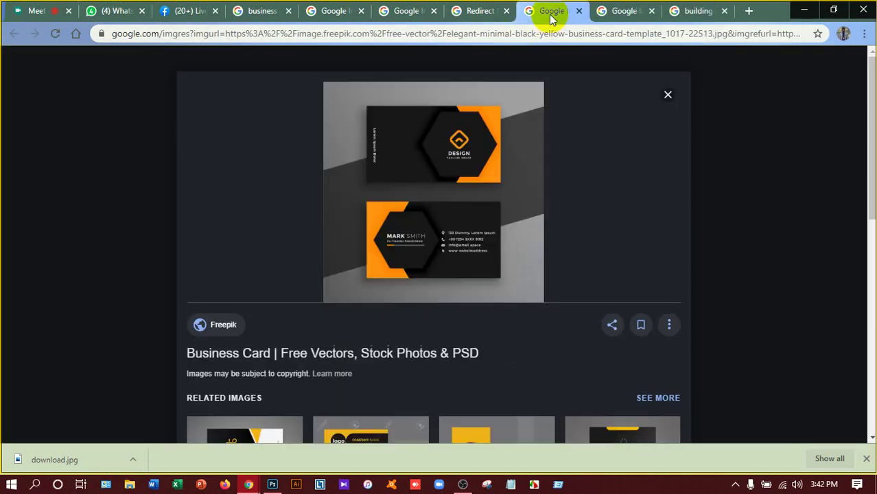
click(479, 11)
click(423, 14)
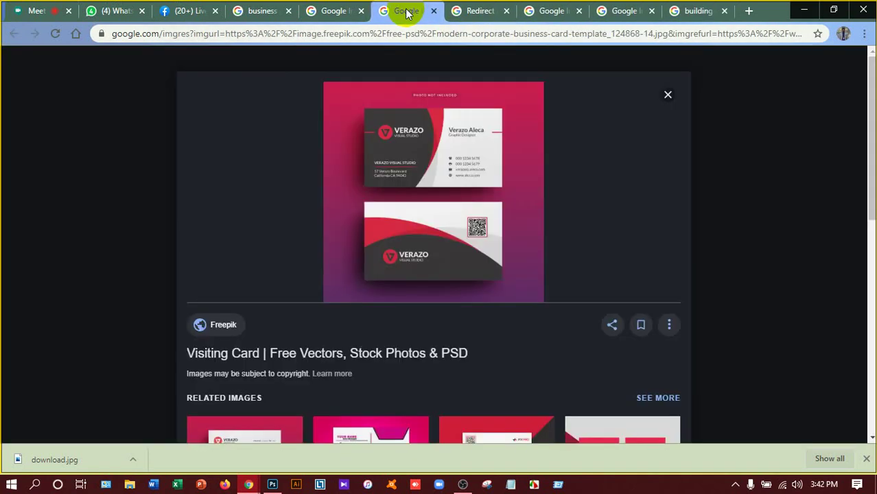
click(339, 11)
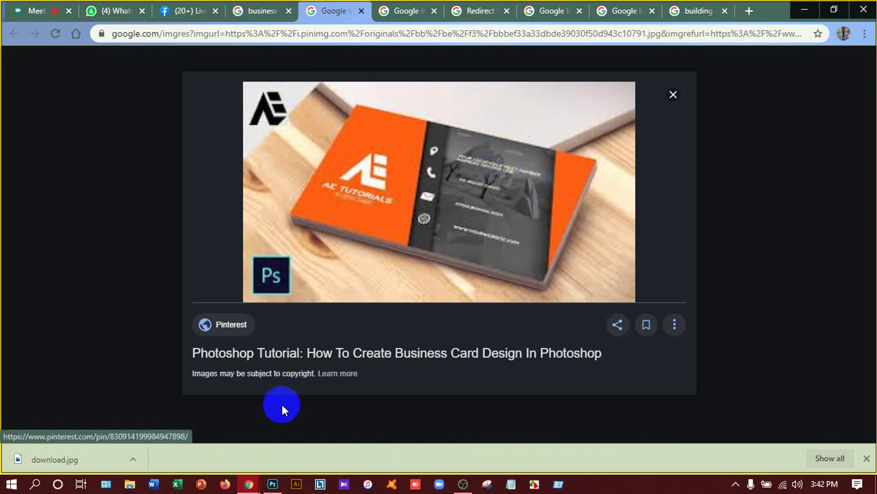
click(273, 485)
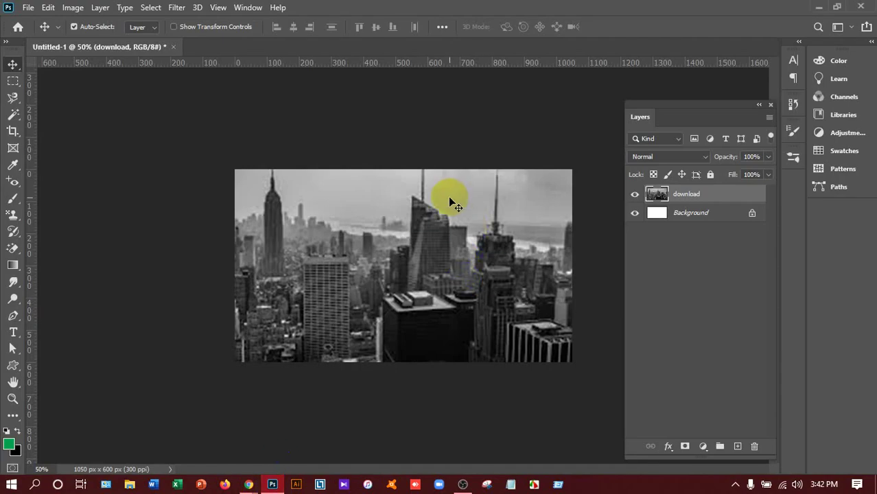
Step: Select the whole city photo area and fill a new Layer 1 with black
click(12, 81)
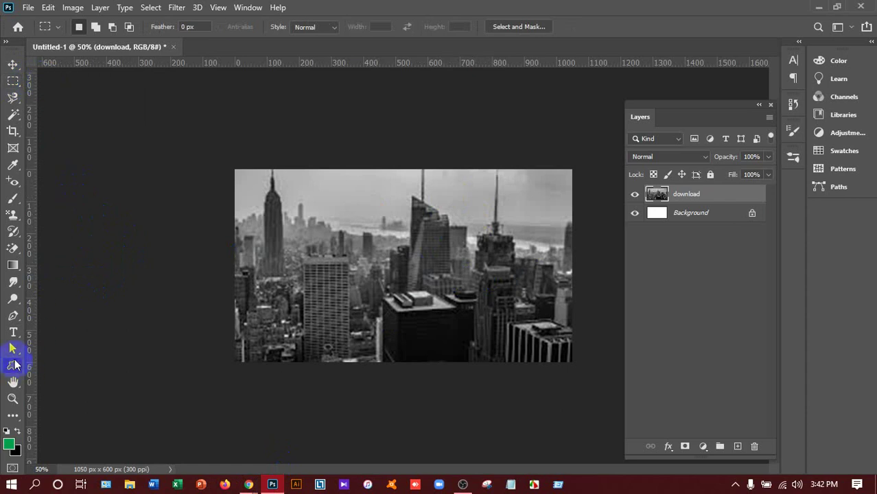
click(14, 365)
click(12, 81)
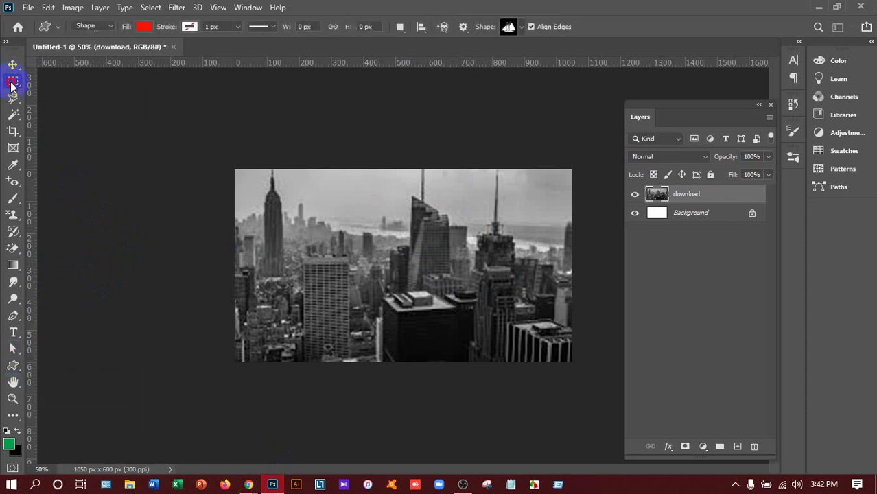
drag(235, 165, 579, 374)
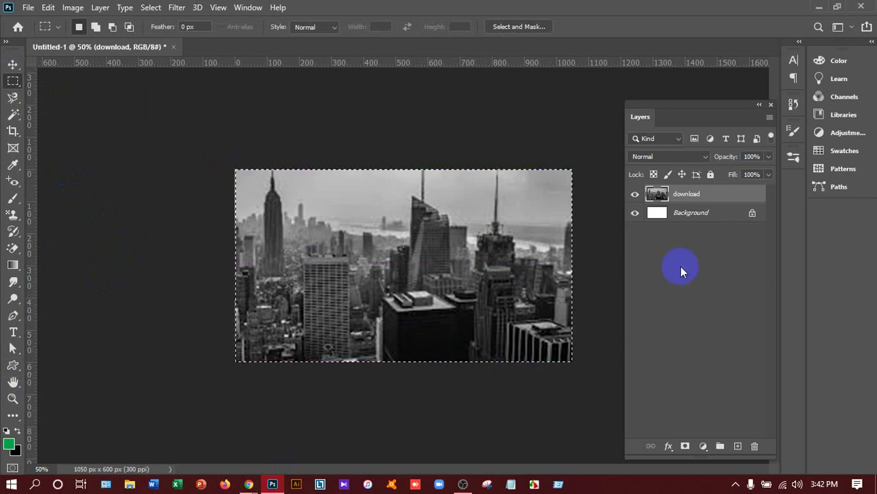
click(707, 214)
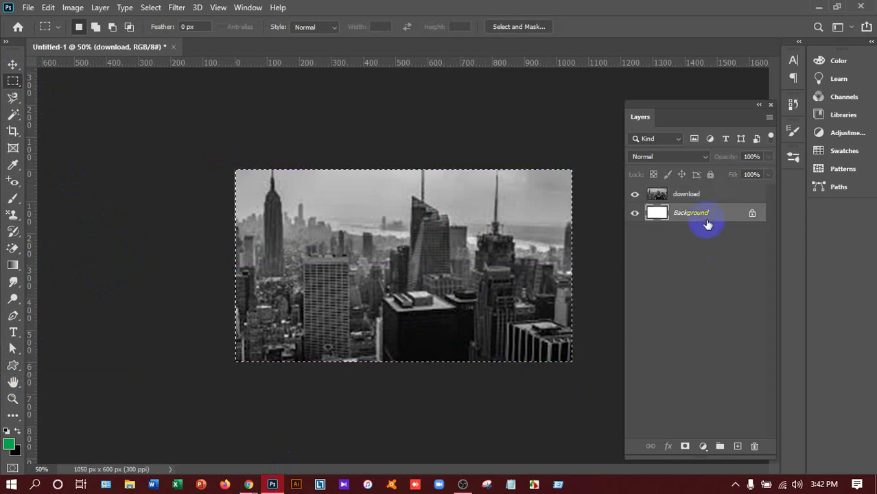
click(737, 446)
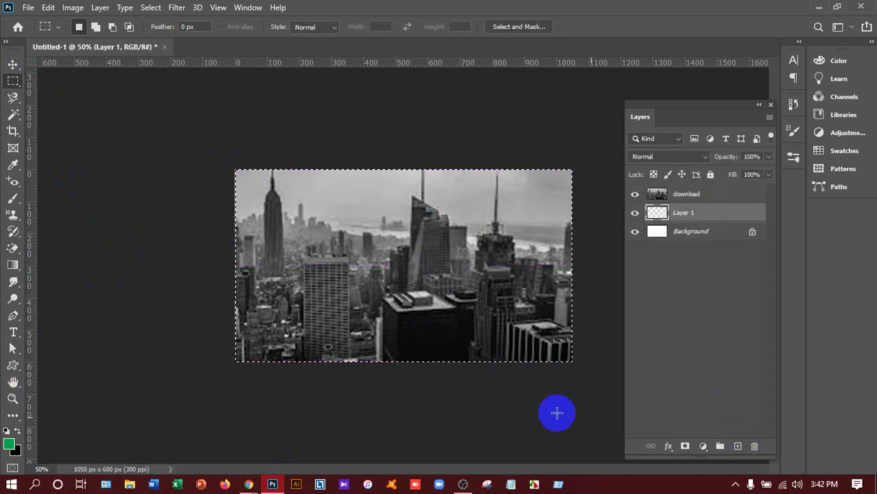
click(15, 432)
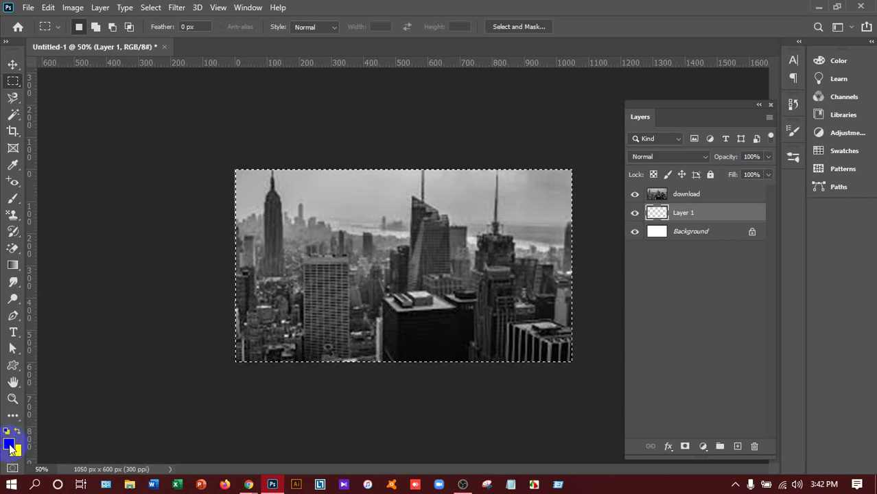
key(d)
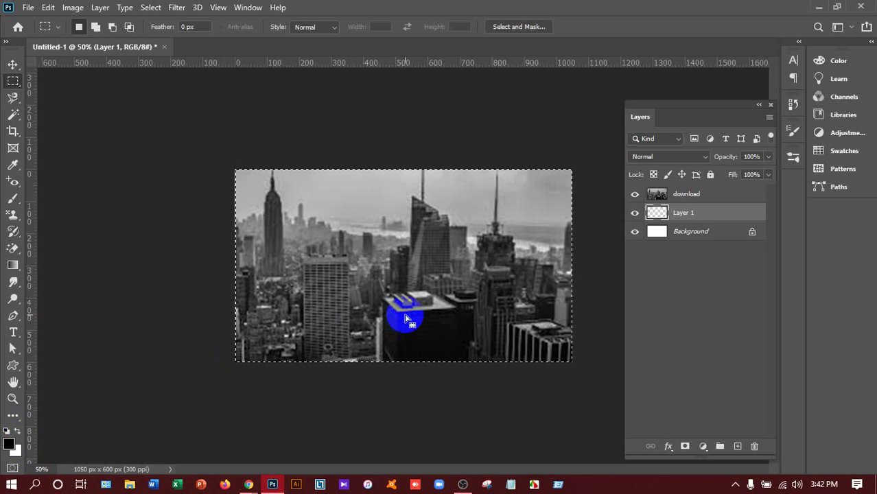
key(alt+BackSpace)
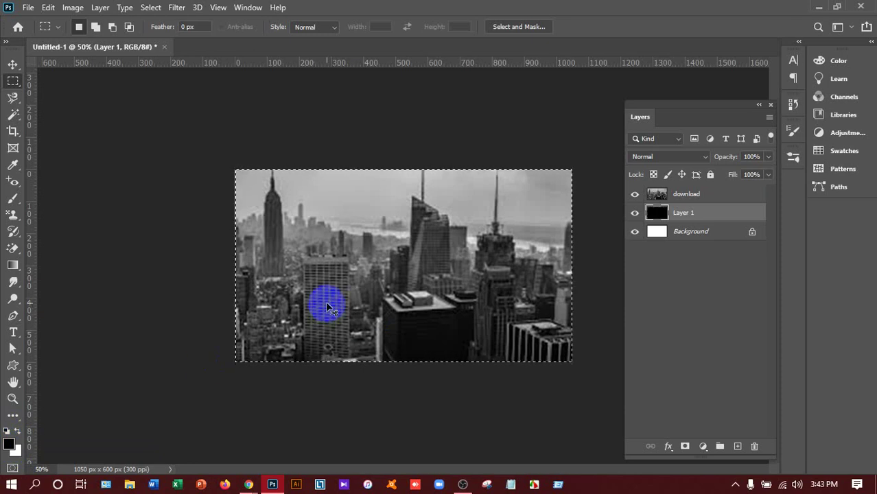
Step: Stack Layer 1 above the download layer and stretch it past the photo's left edge
drag(682, 196, 686, 223)
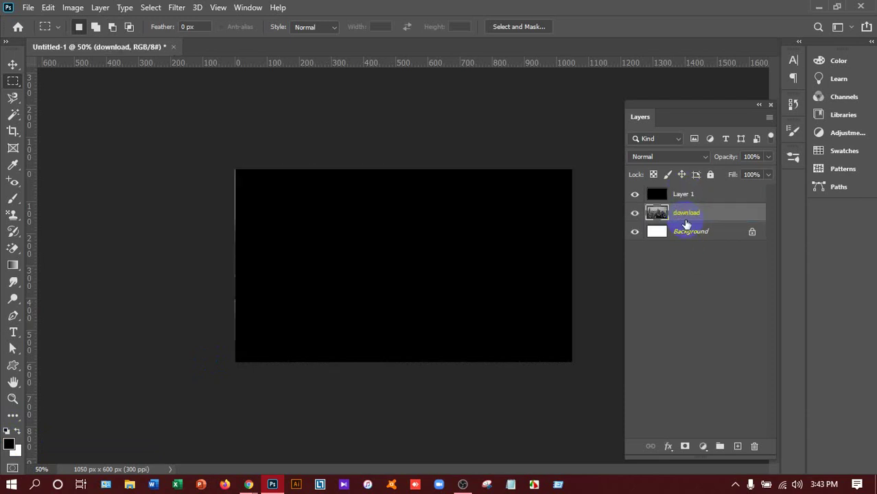
click(682, 196)
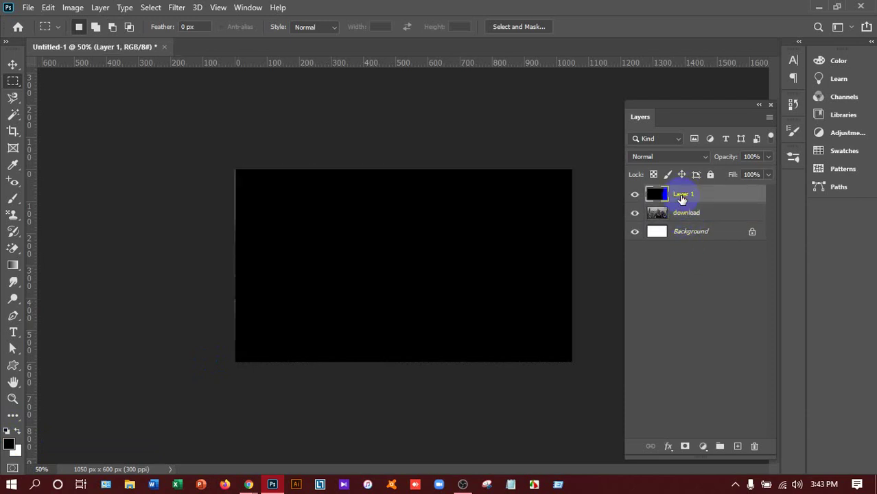
key(ctrl+t)
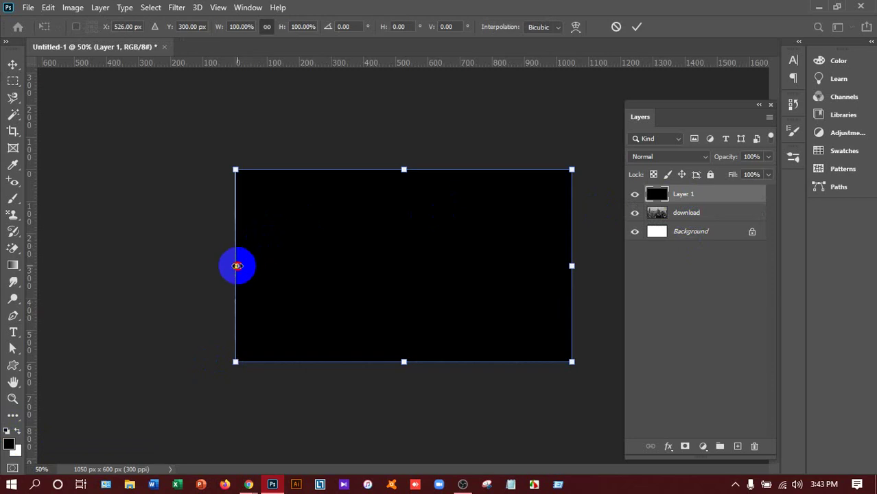
drag(237, 266, 230, 265)
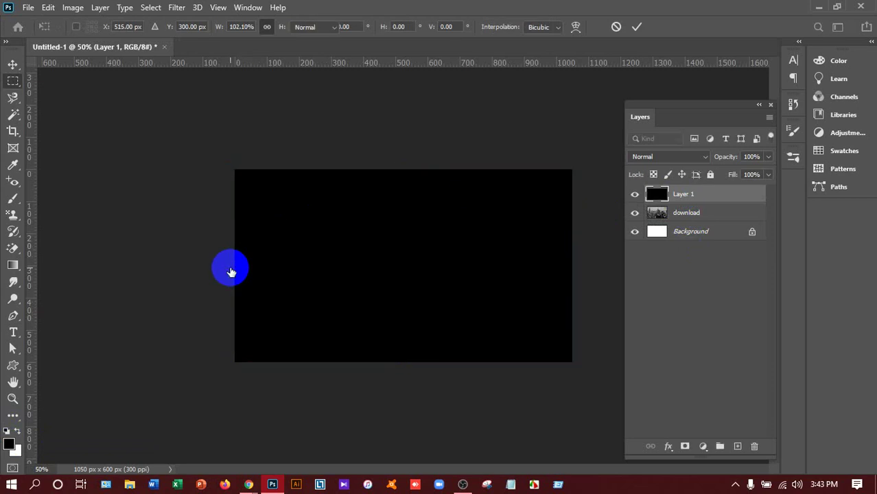
key(Return)
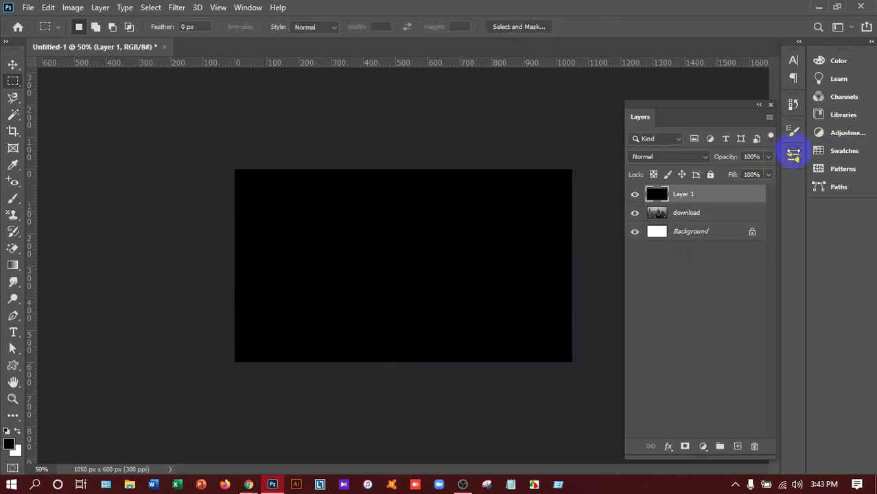
Step: Lower the black Layer 1's opacity to 43% so the skyline shows through
click(767, 158)
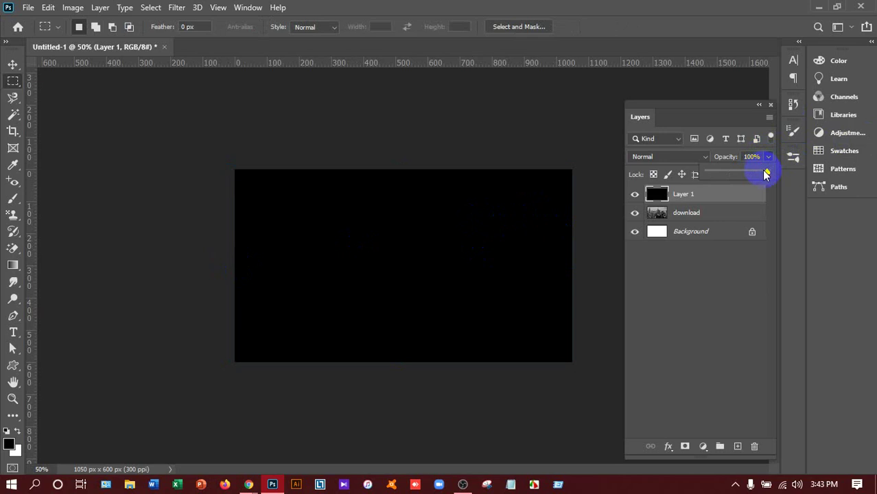
mouse_move(765, 173)
mouse_down()
mouse_move(719, 176)
mouse_move(734, 177)
mouse_up()
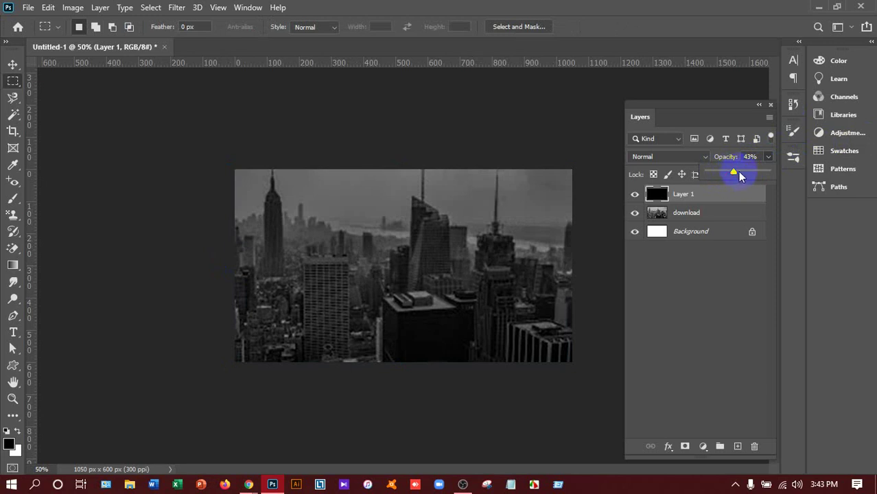
drag(731, 175, 726, 176)
click(716, 238)
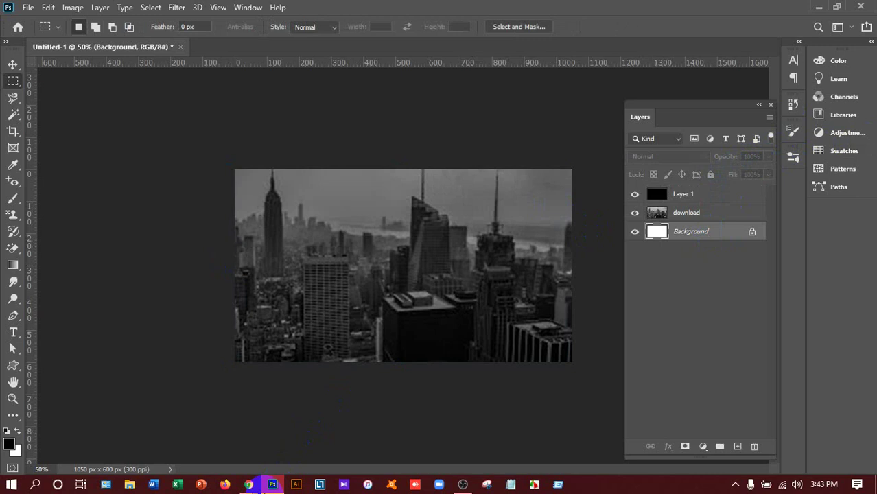
mouse_move(248, 484)
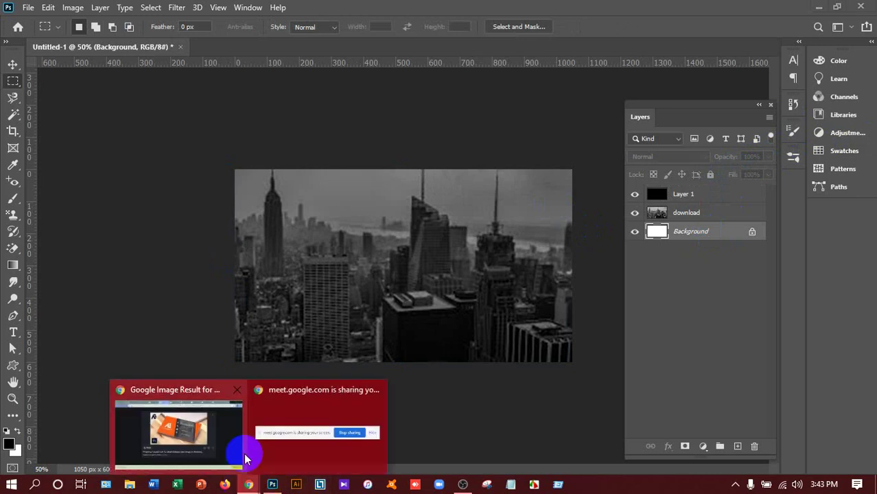
click(232, 432)
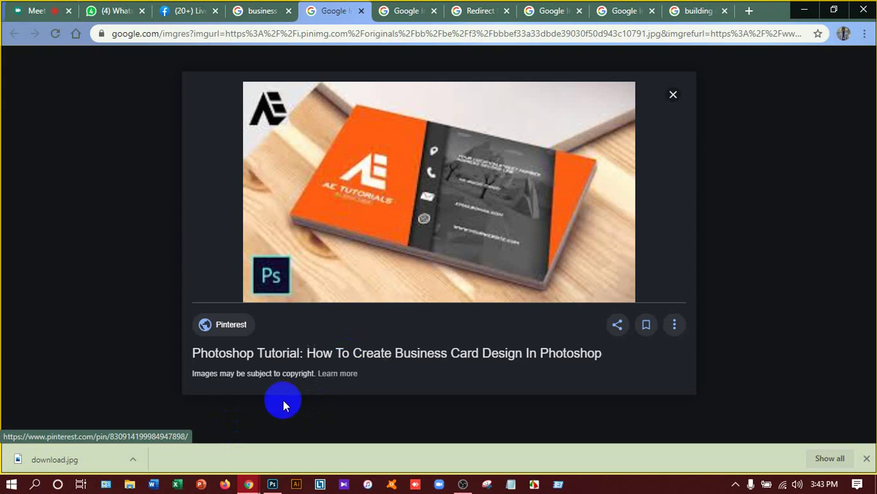
click(272, 484)
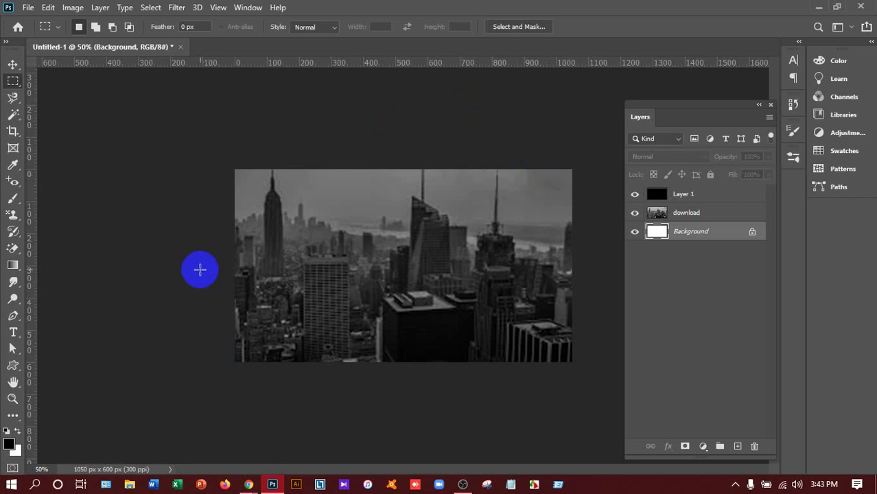
Step: Draw a 140 × 382 px rectangle at the card's right edge and fill it orange
click(13, 367)
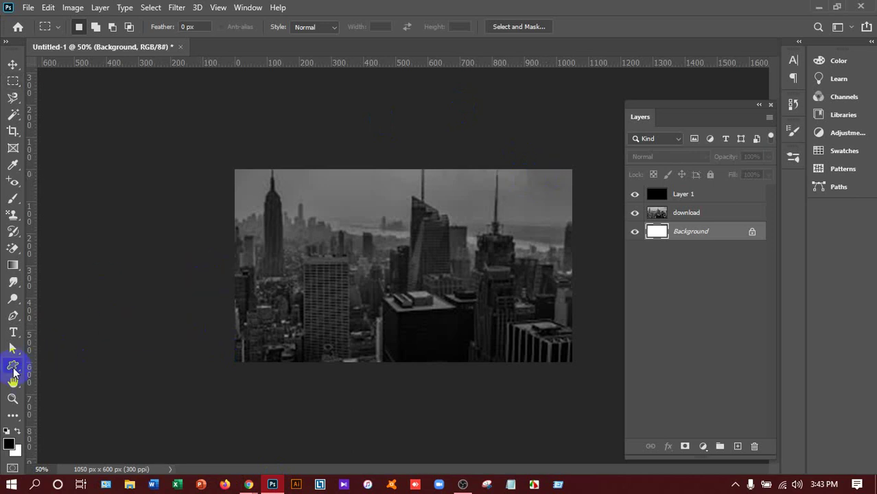
drag(13, 371, 62, 364)
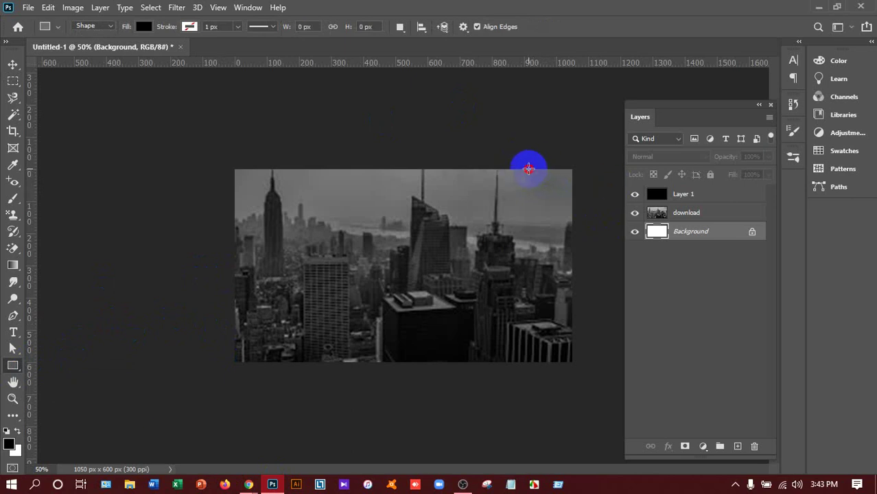
drag(528, 168, 570, 291)
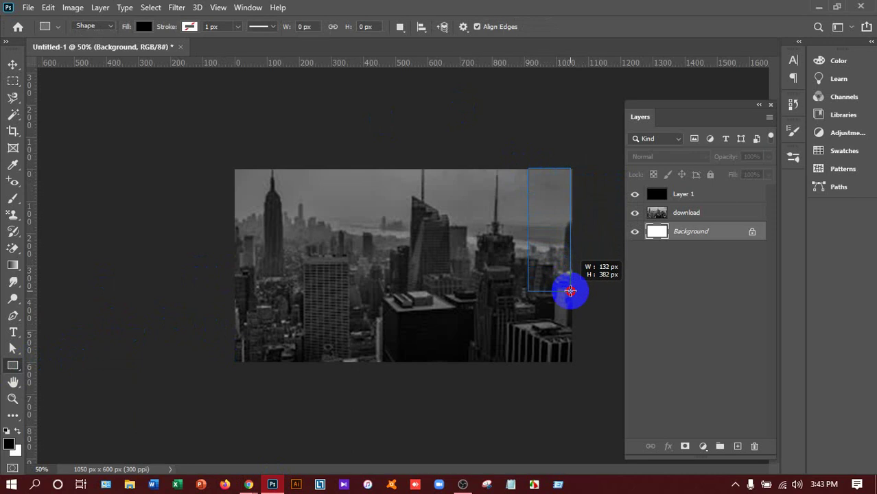
drag(572, 290, 573, 291)
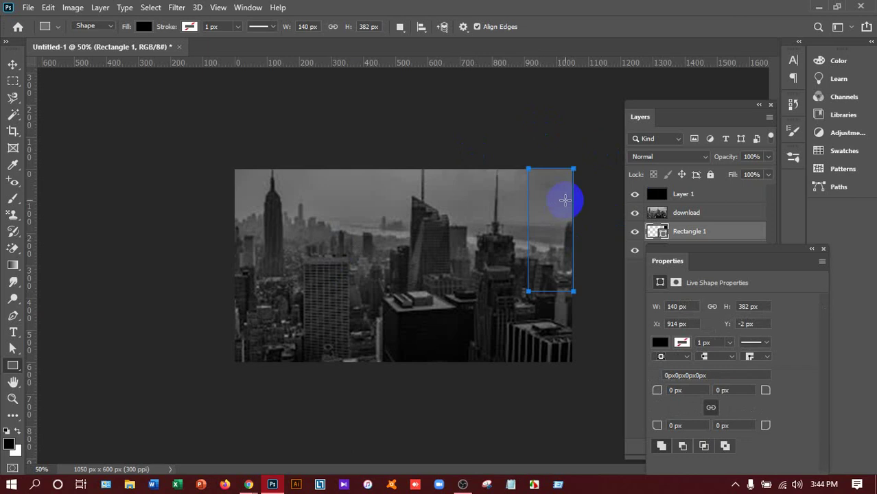
click(659, 342)
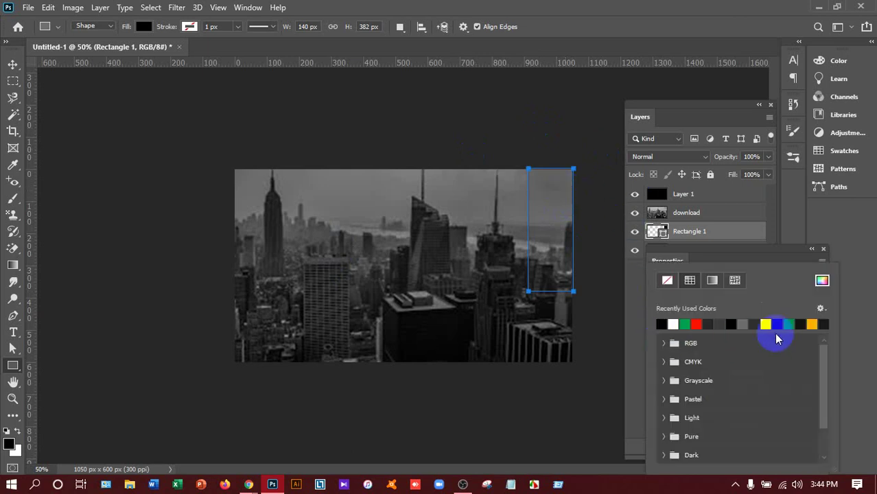
click(815, 321)
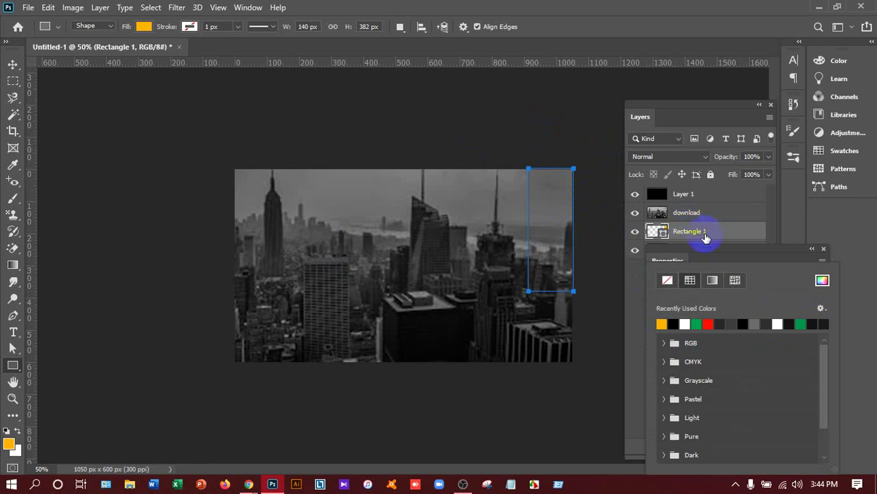
Step: Slant the rectangle by sliding its lower-left anchor right, then move its layer to the top
click(13, 348)
click(528, 294)
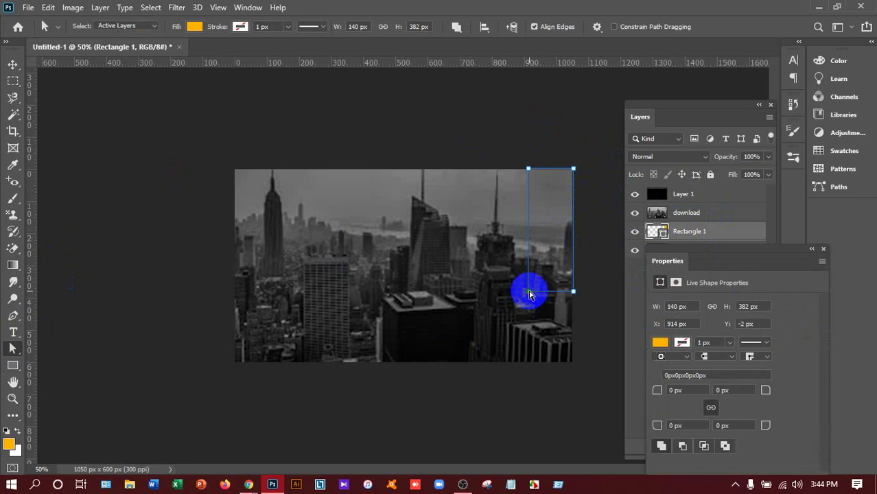
drag(528, 294, 568, 294)
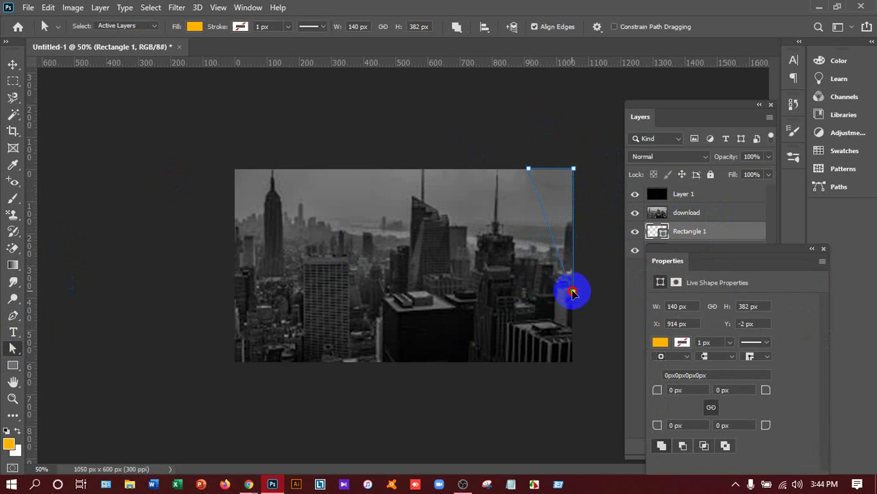
click(412, 190)
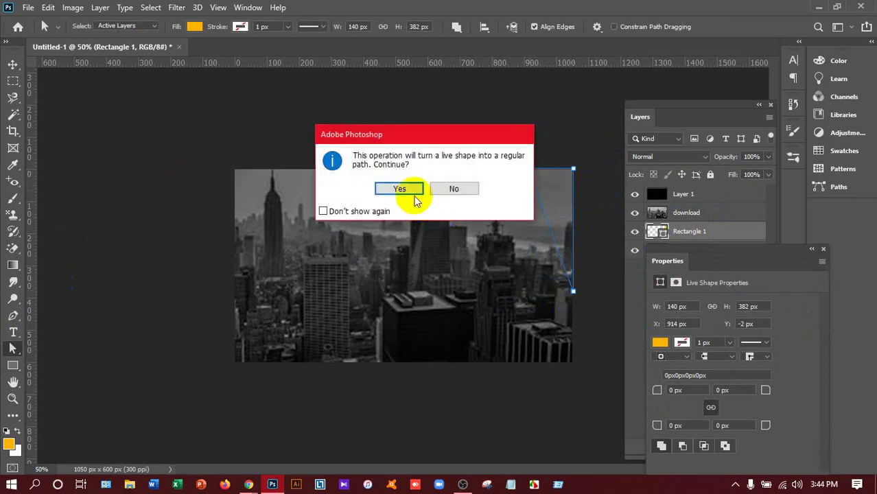
drag(699, 237, 694, 195)
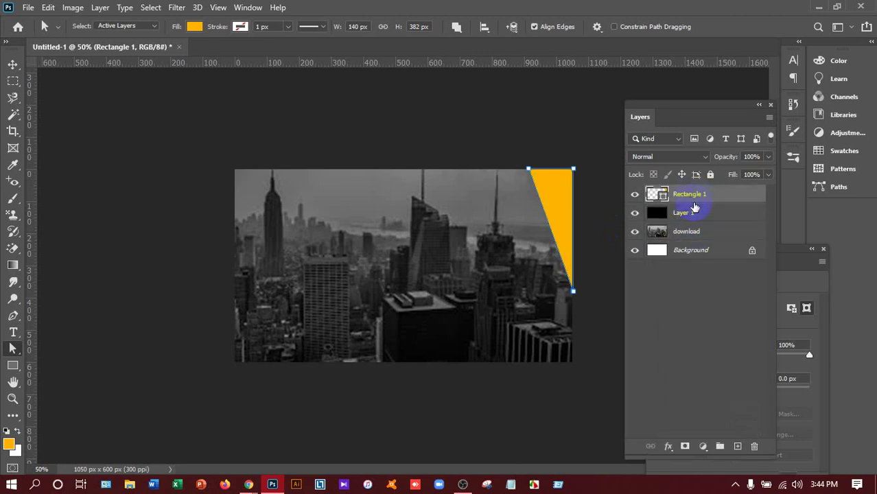
Step: Open Rectangle 1's Blending Options and enable a Drop Shadow effect instead of Color Overlay
click(12, 63)
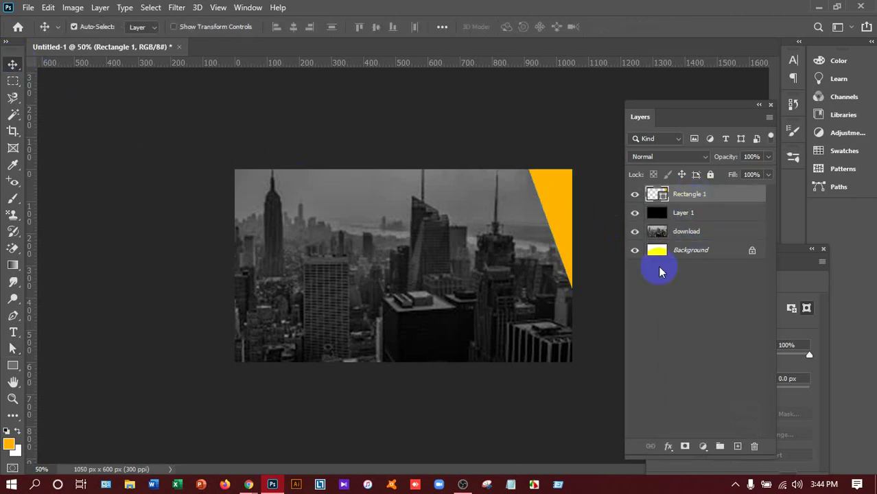
ctrl+click(692, 194)
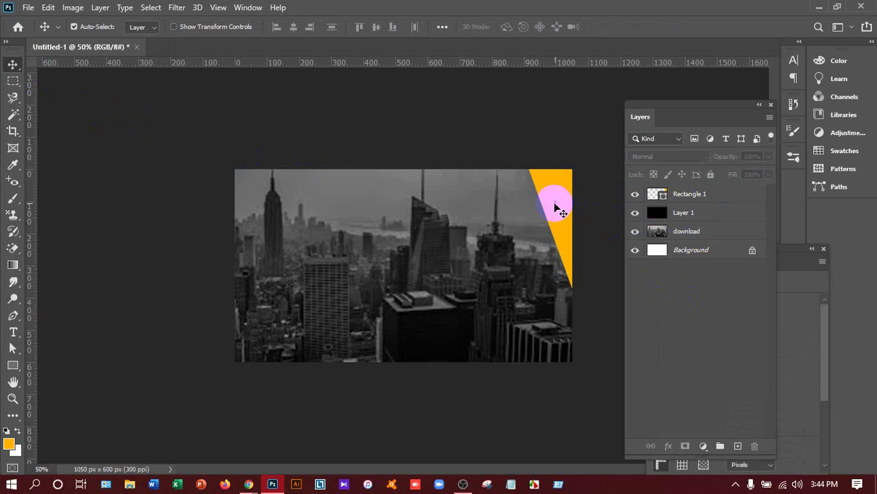
right_click(711, 199)
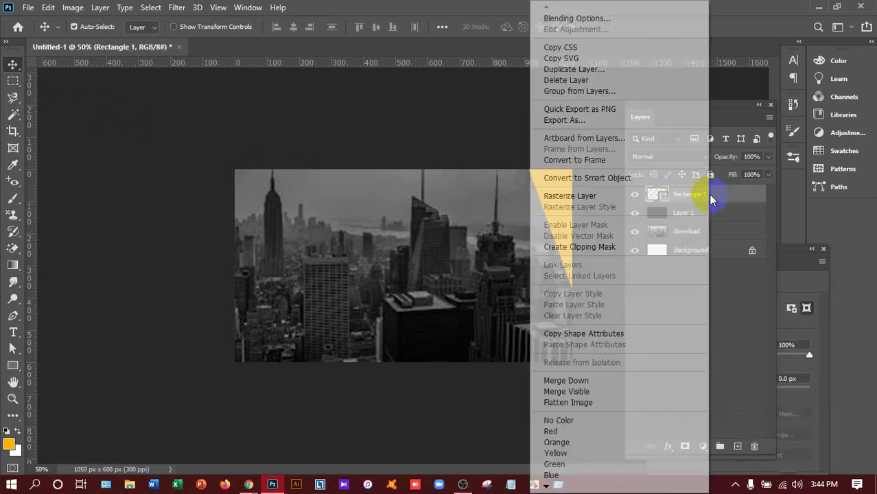
click(555, 21)
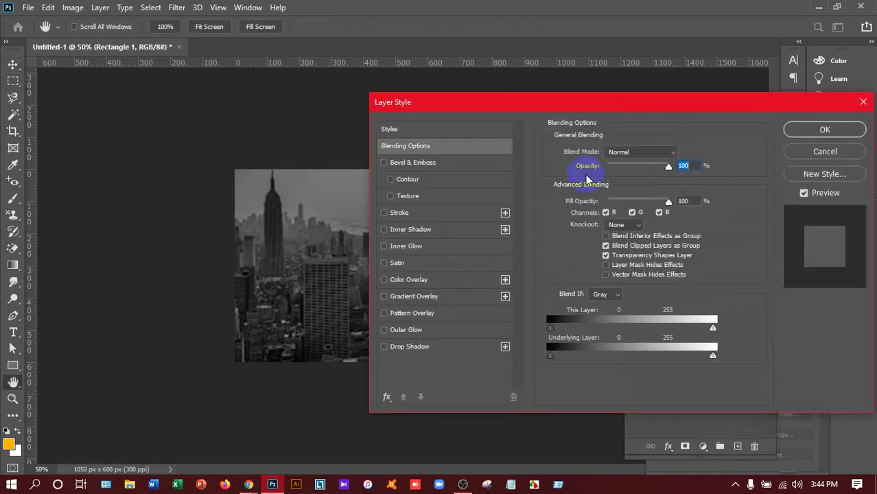
click(412, 279)
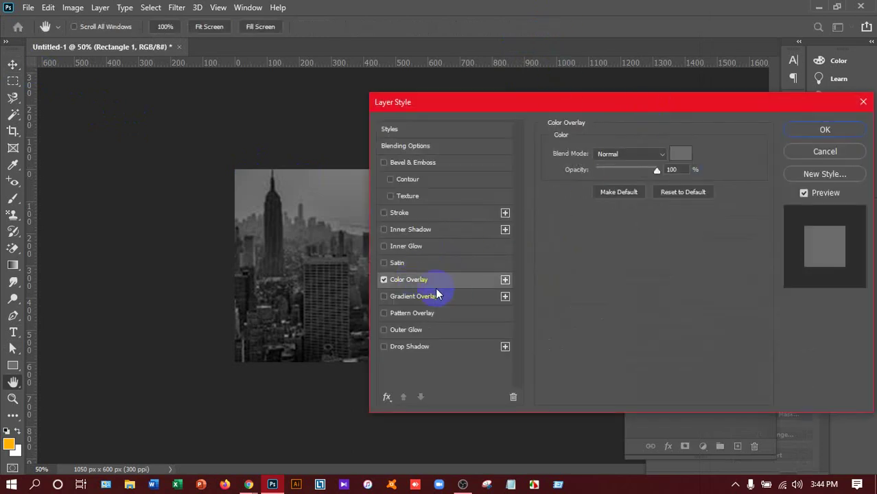
click(384, 280)
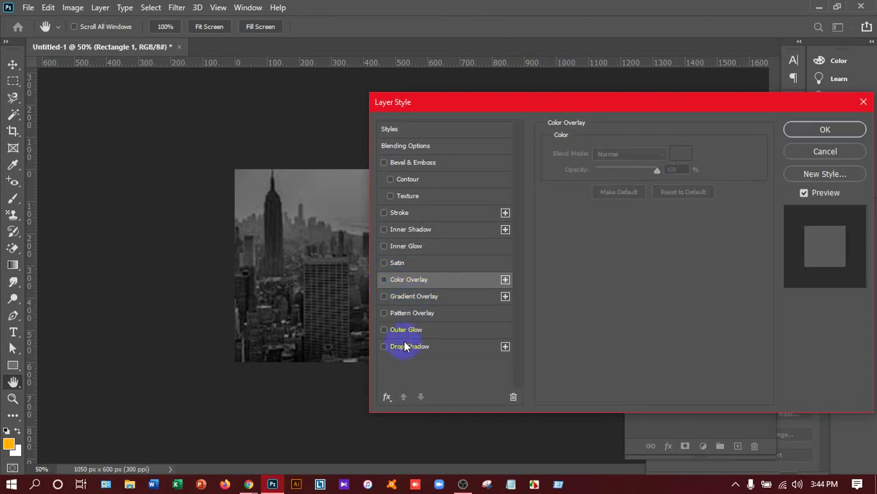
click(404, 346)
drag(603, 109, 790, 79)
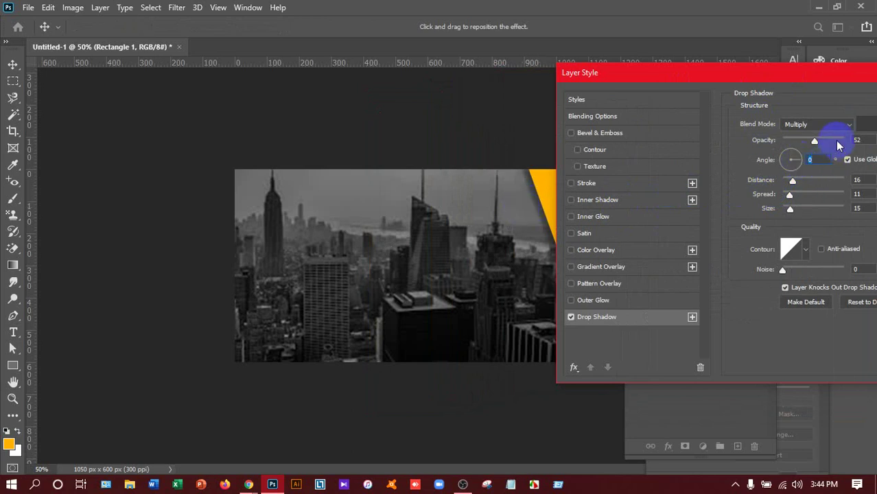
Step: Give the drop shadow a dark grey colour and 10 px distance, then apply it
click(862, 131)
mouse_move(628, 229)
mouse_down()
mouse_move(535, 254)
mouse_move(532, 245)
mouse_move(734, 122)
mouse_move(531, 236)
mouse_up()
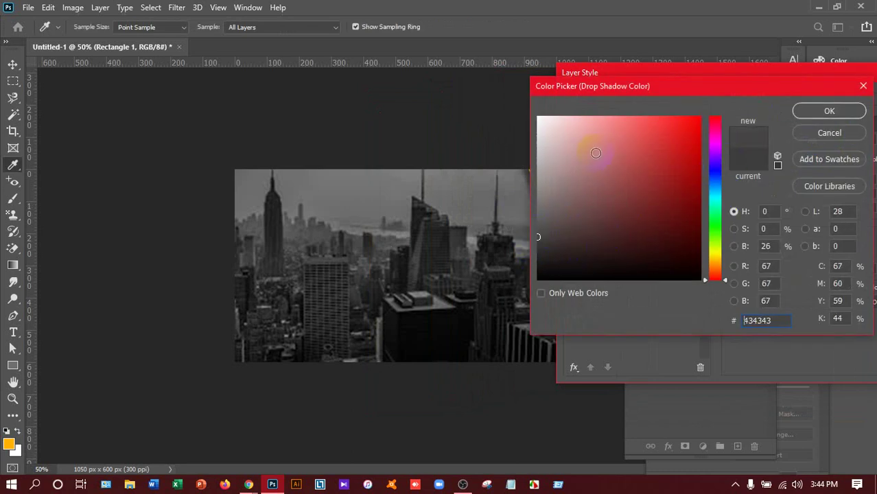
drag(681, 85, 718, 91)
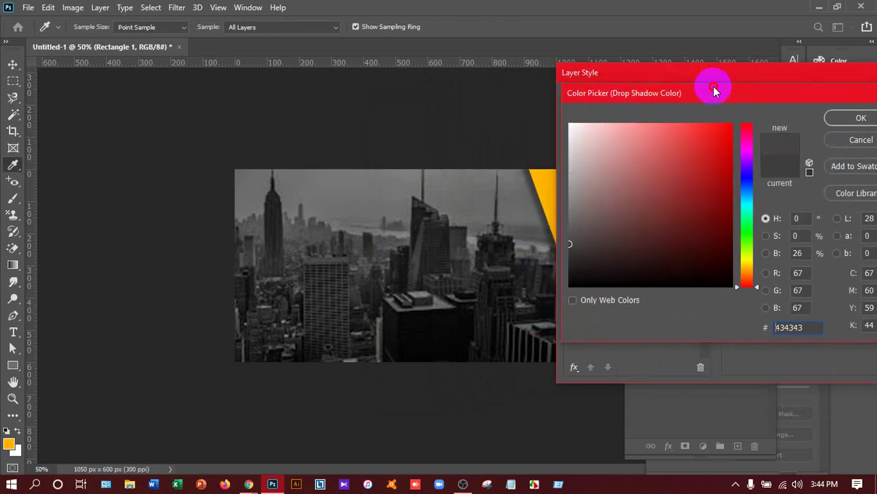
click(857, 119)
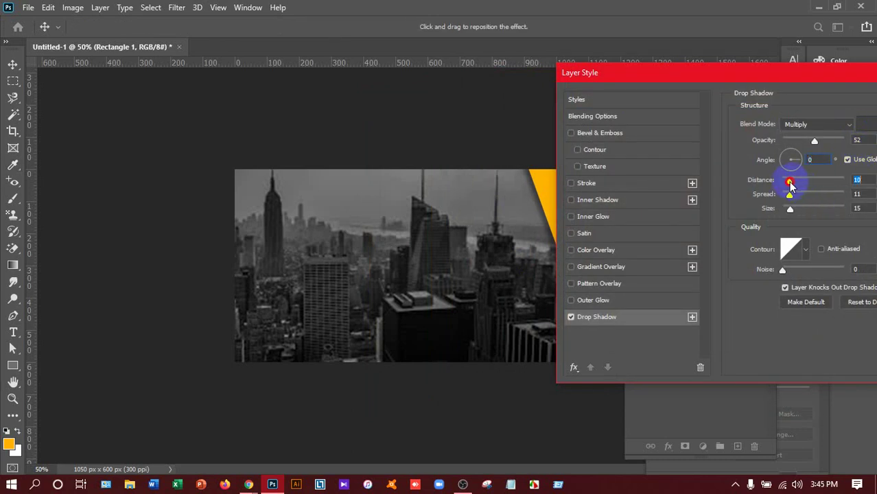
drag(800, 82, 724, 87)
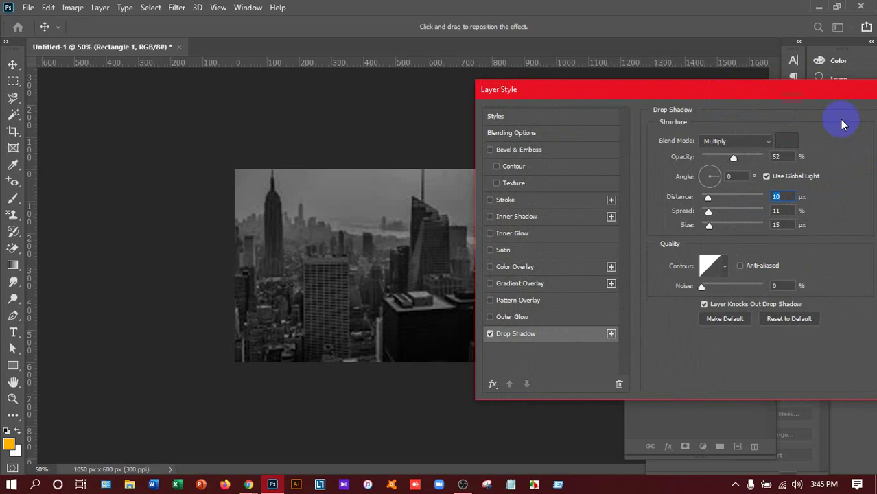
drag(815, 101, 729, 111)
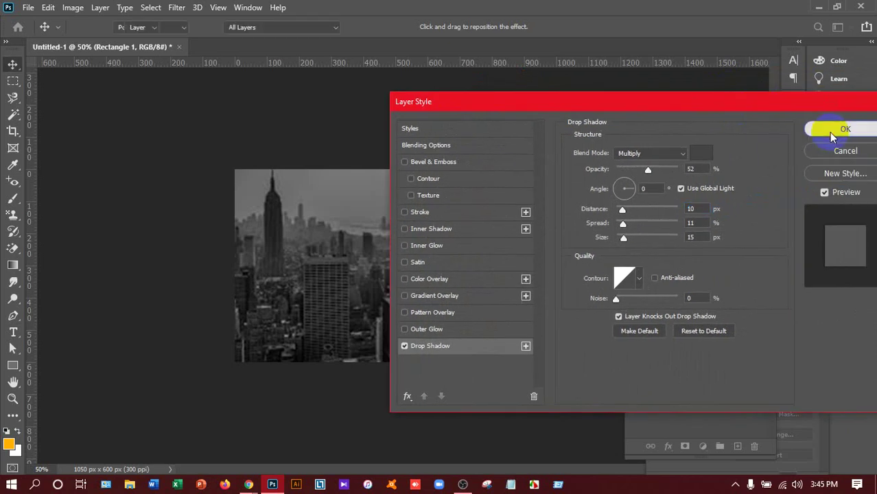
click(829, 132)
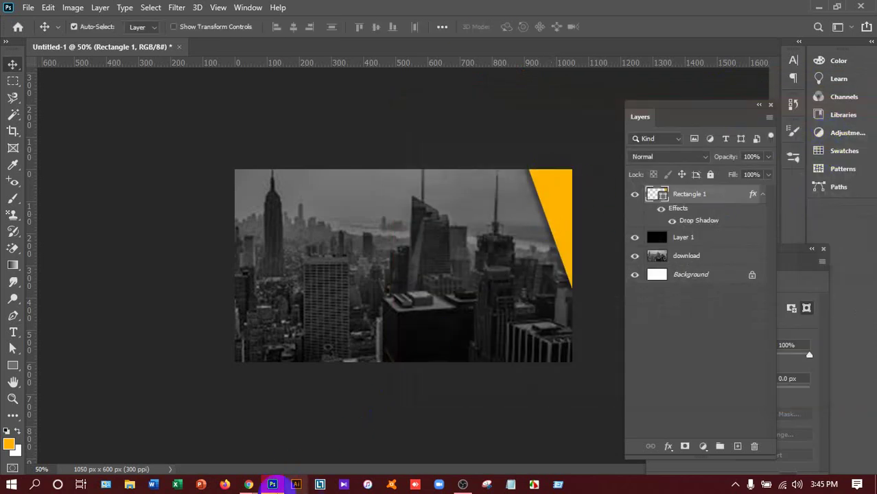
Step: Bring Chrome forward to view the orange Pinterest business-card reference image
mouse_move(248, 484)
click(234, 464)
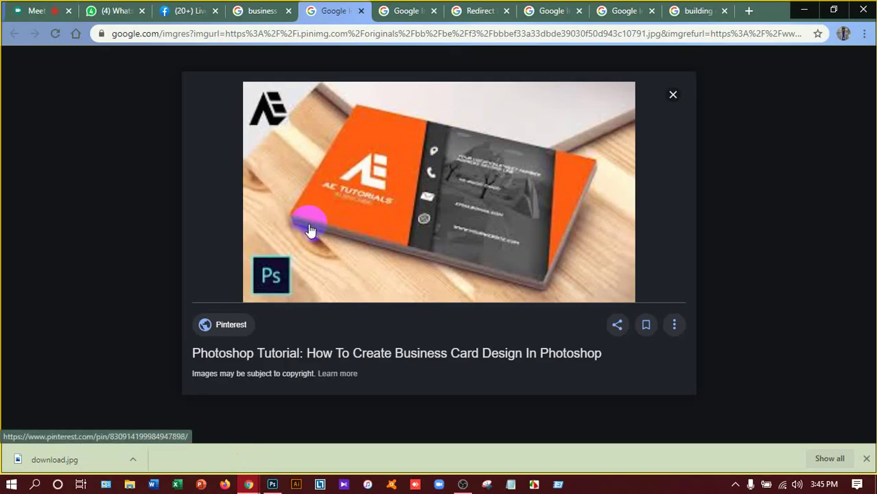
Step: Back in Photoshop, draw an orange 390 × 606 px Rectangle 2 from the canvas's top-left corner
click(272, 484)
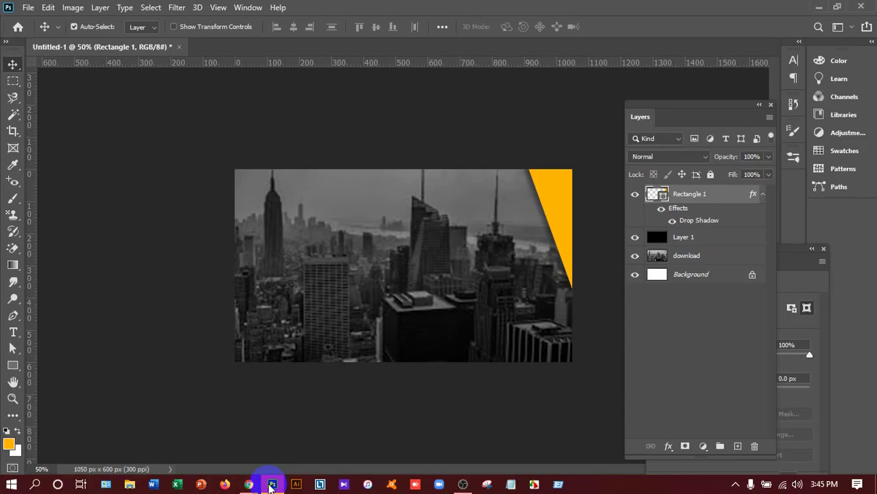
click(12, 365)
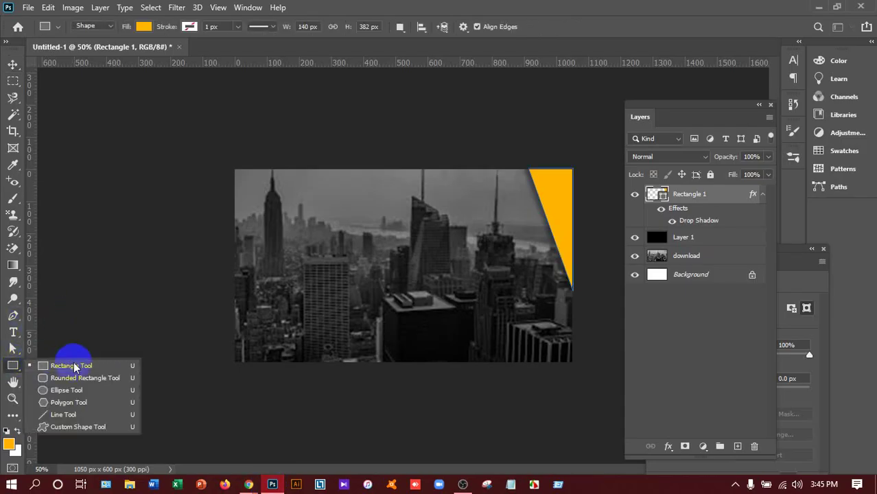
click(69, 365)
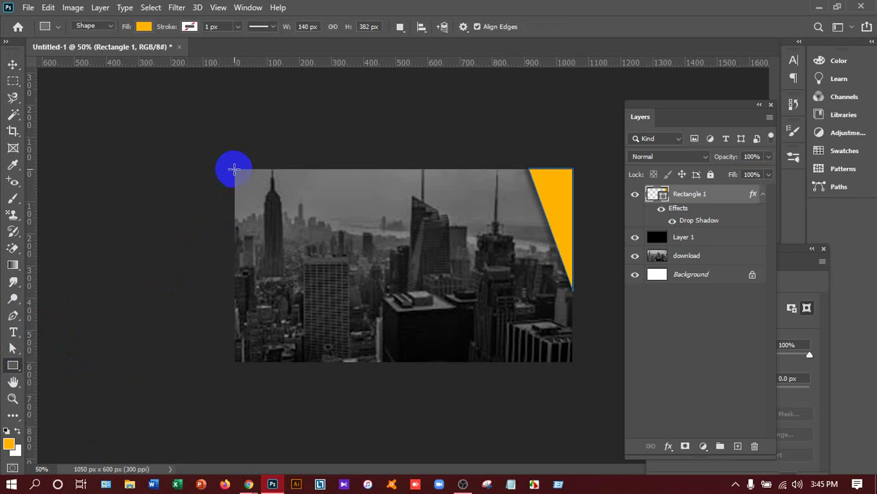
mouse_move(234, 168)
mouse_down()
mouse_move(342, 361)
mouse_move(357, 362)
mouse_up()
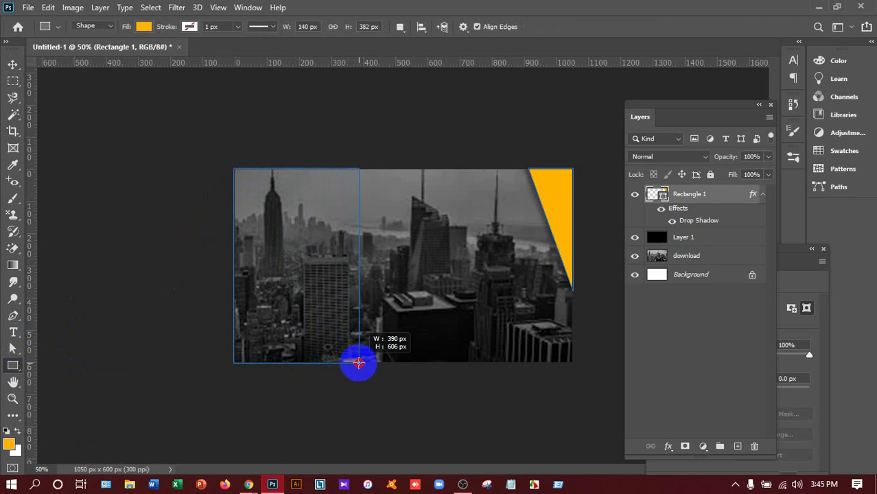
drag(357, 362, 359, 363)
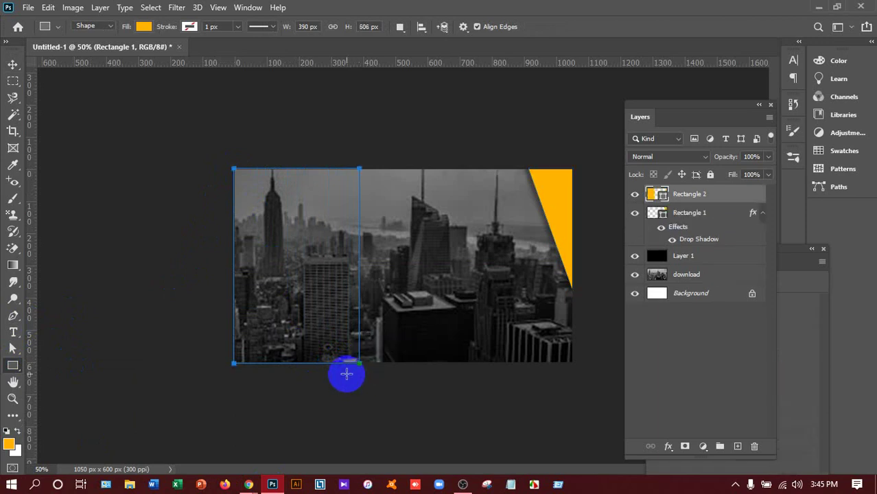
mouse_move(248, 484)
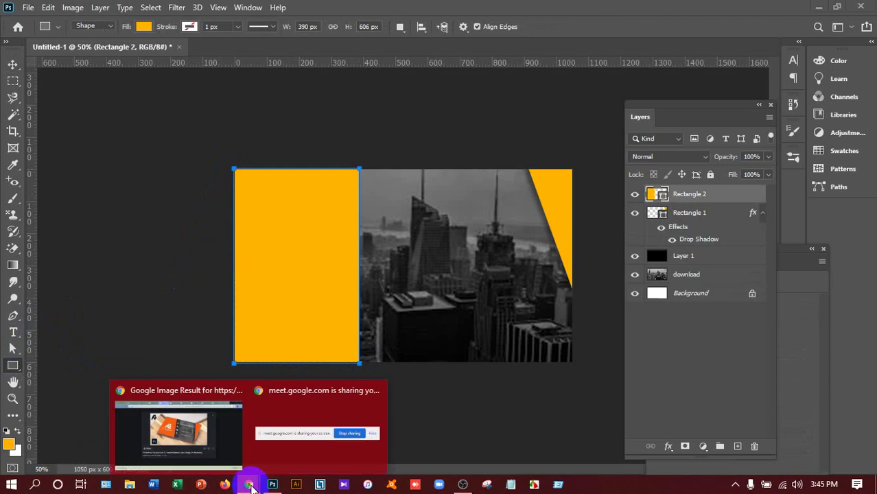
Step: Glance at the orange card reference in Chrome, then switch back to Photoshop
click(193, 439)
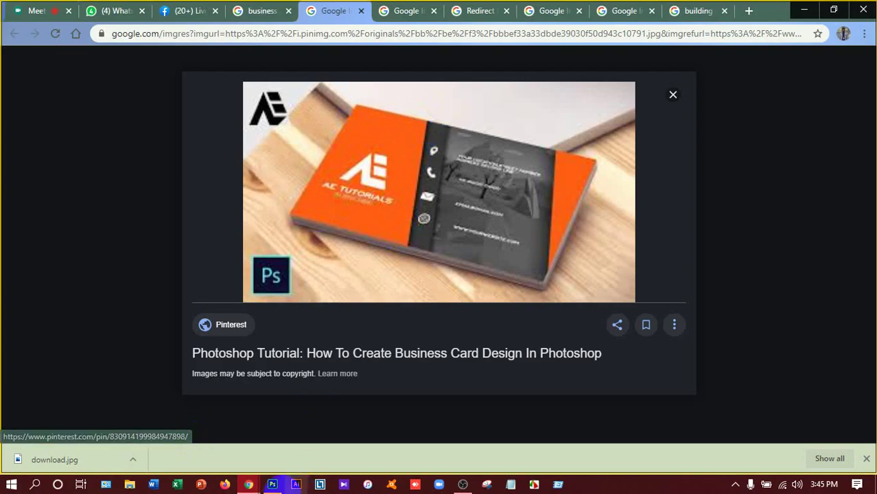
click(273, 484)
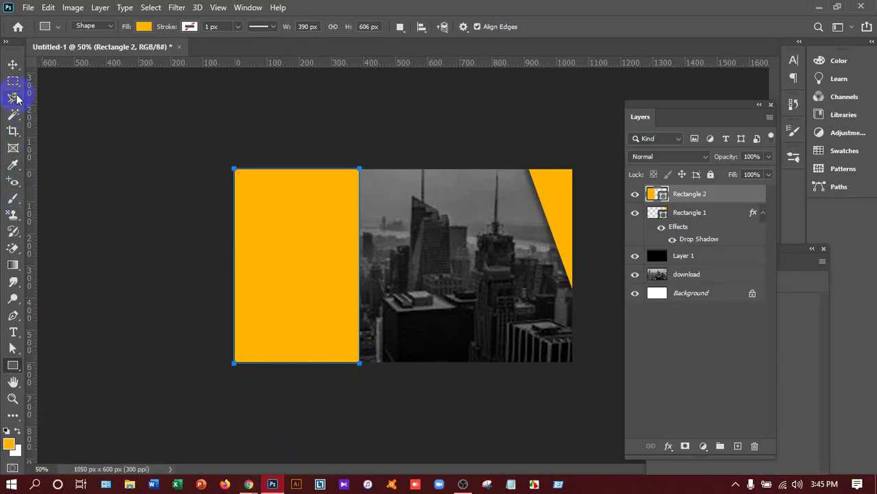
Step: Delete Rectangle 2, redraw it, and drag its top-right anchor left to slant the right edge
key(Delete)
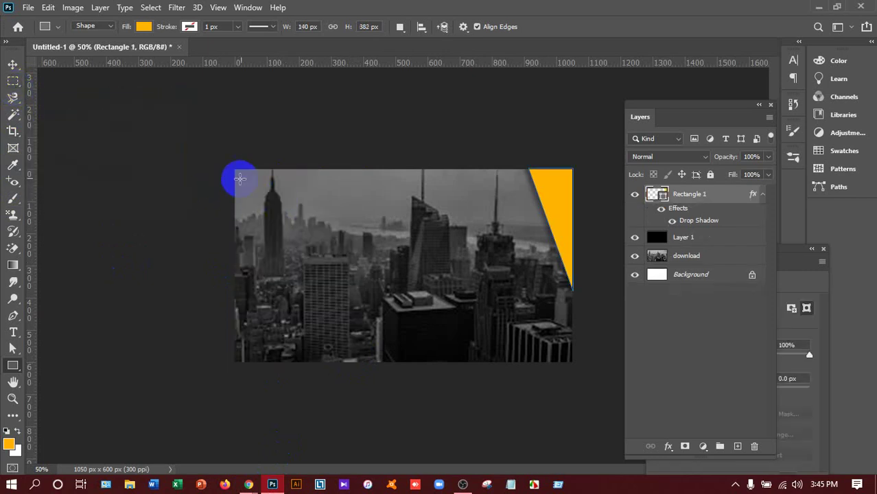
mouse_move(234, 168)
mouse_down()
mouse_move(395, 341)
mouse_move(387, 361)
mouse_move(373, 364)
mouse_move(391, 364)
mouse_move(380, 364)
mouse_up()
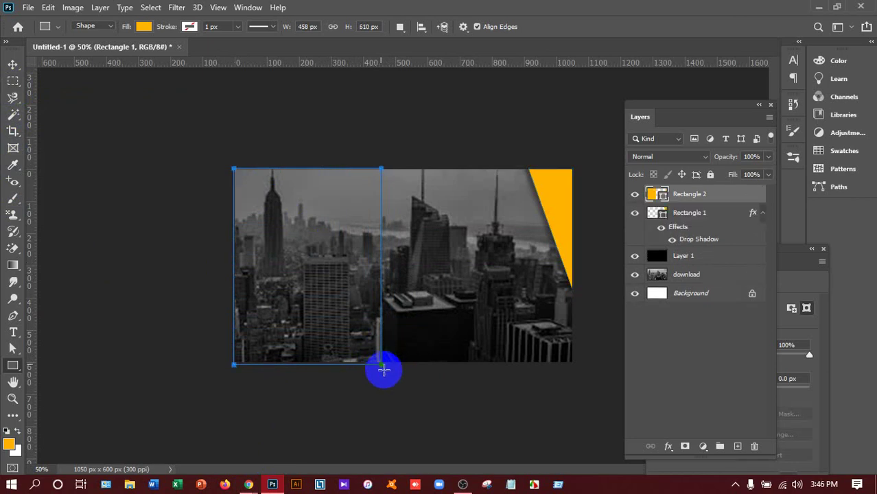
click(9, 350)
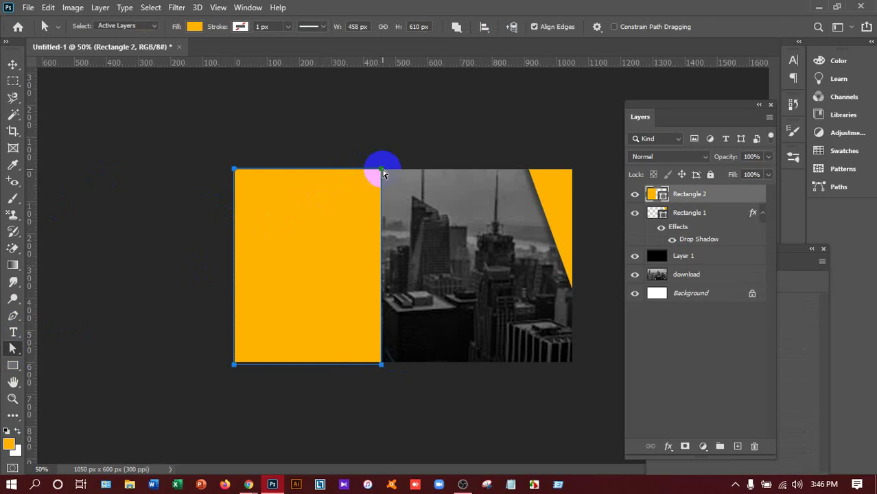
drag(382, 171, 320, 172)
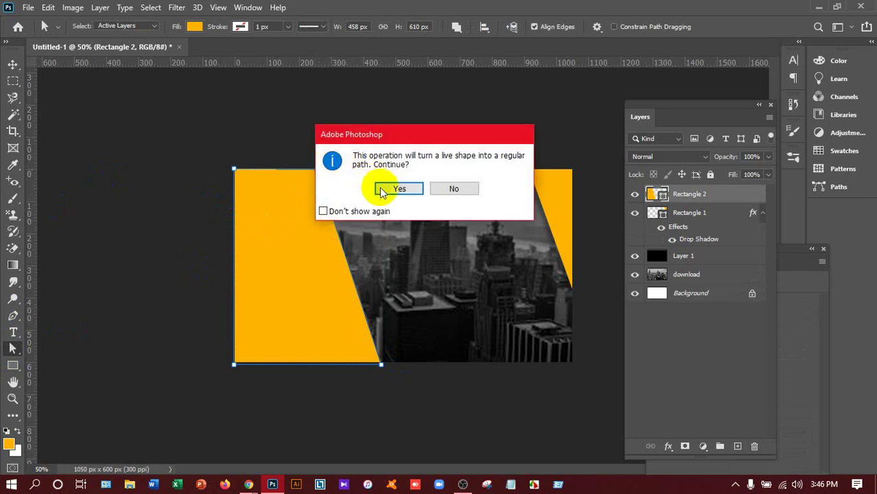
click(391, 190)
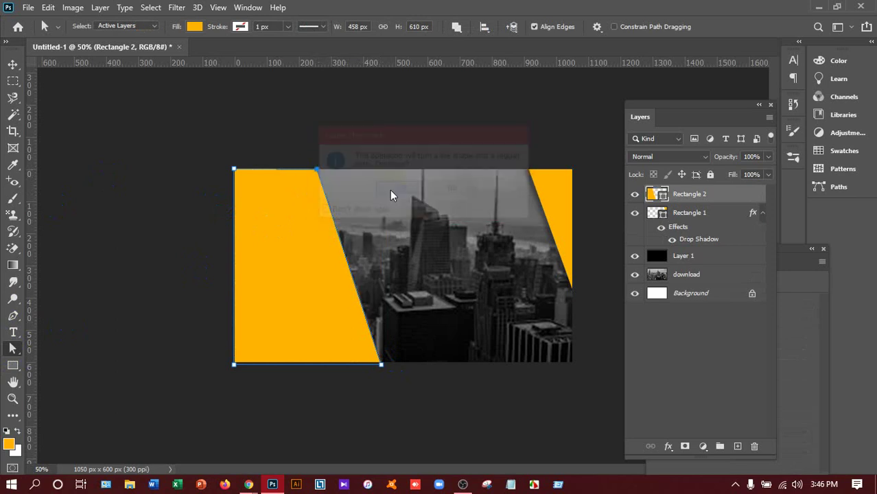
click(12, 65)
click(131, 136)
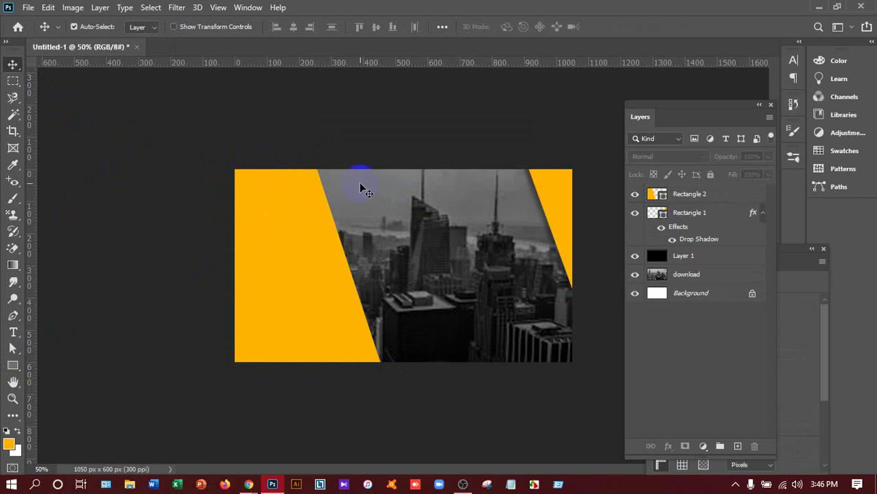
mouse_move(248, 484)
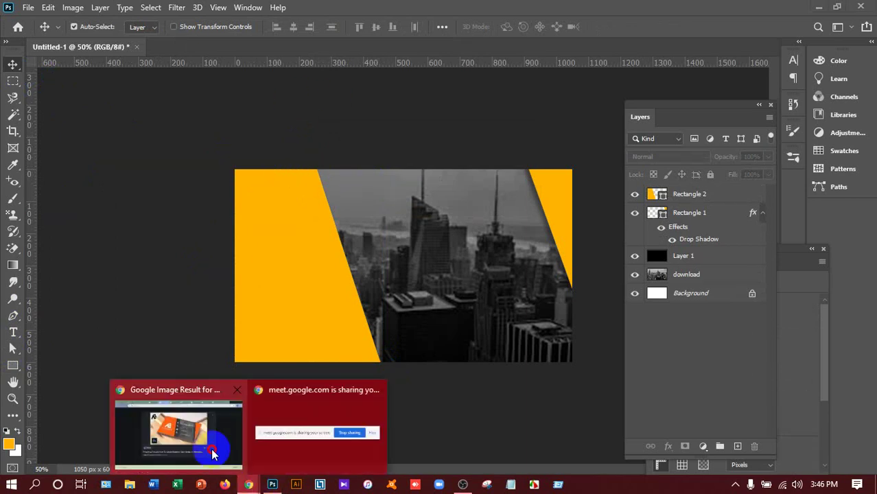
Step: Review the Chrome reference image once more and return to the Photoshop card
click(211, 448)
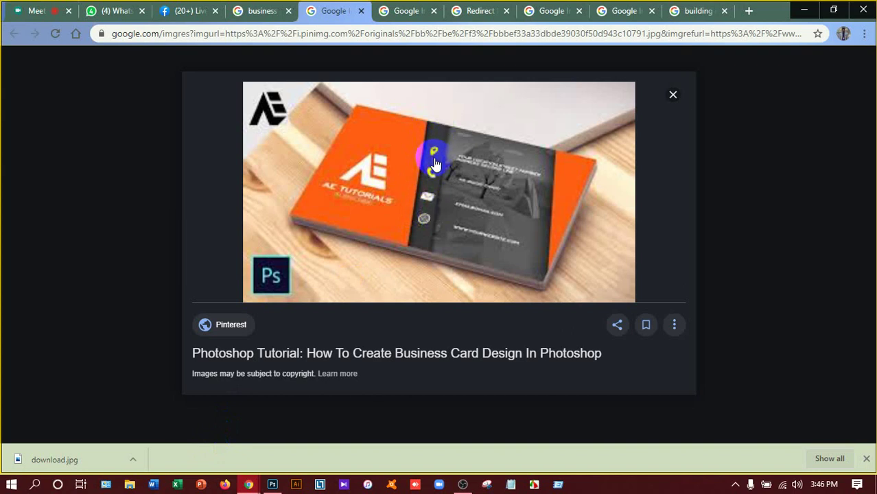
click(271, 484)
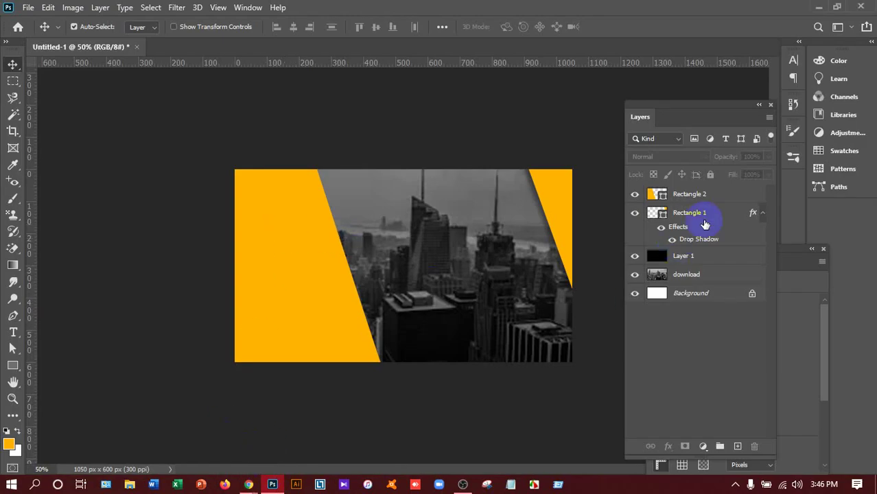
Step: Duplicate the Rectangle 2 layer and change the copy's fill colour to black
click(707, 196)
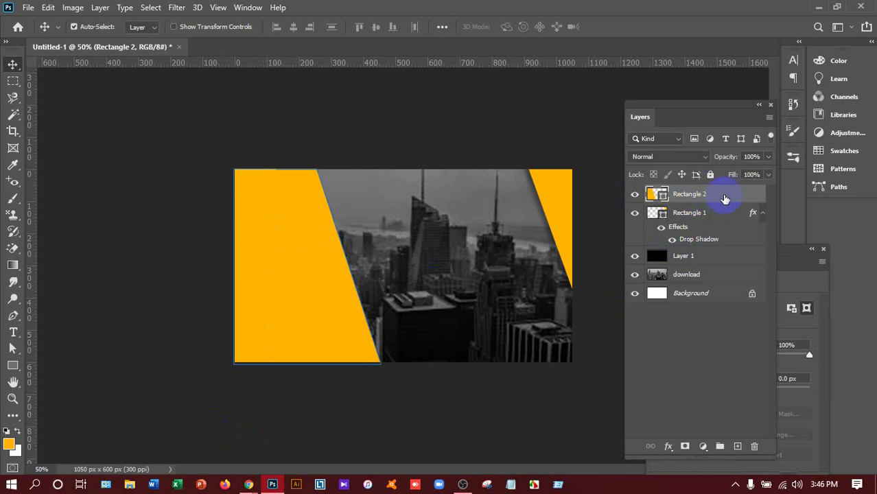
mouse_move(724, 198)
mouse_down()
mouse_move(744, 317)
mouse_move(738, 446)
mouse_up()
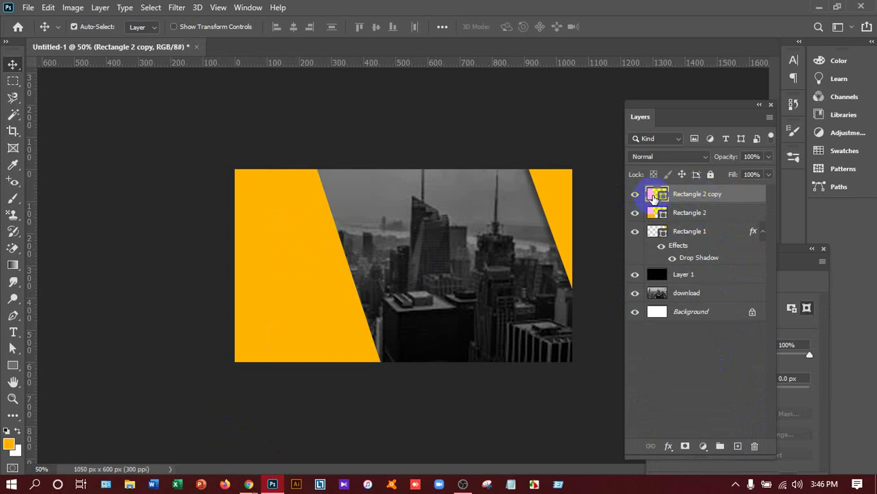
double_click(654, 197)
click(536, 269)
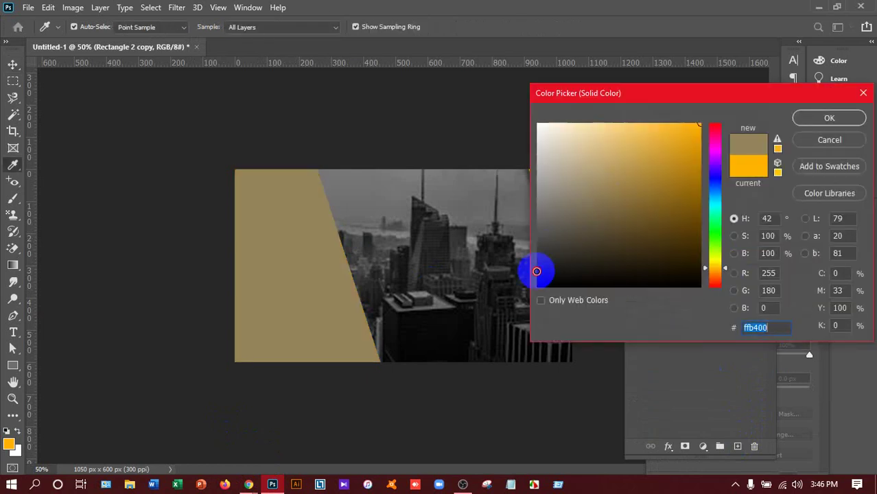
click(517, 301)
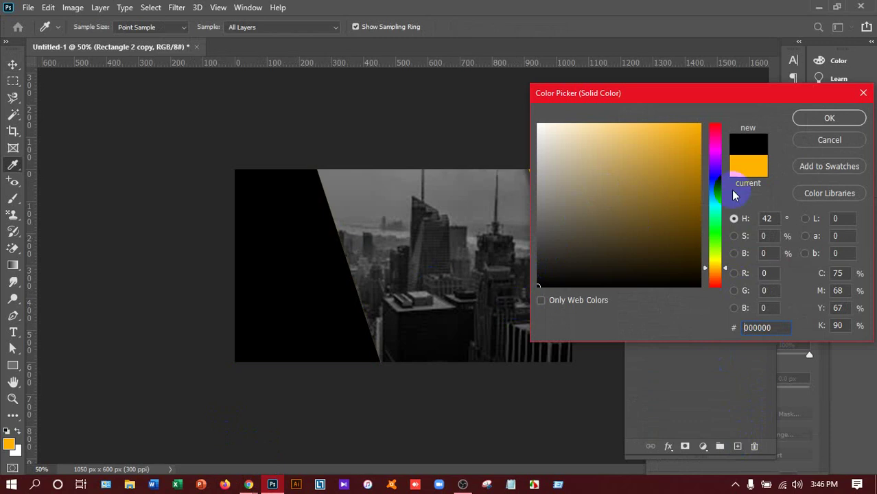
click(829, 119)
click(828, 120)
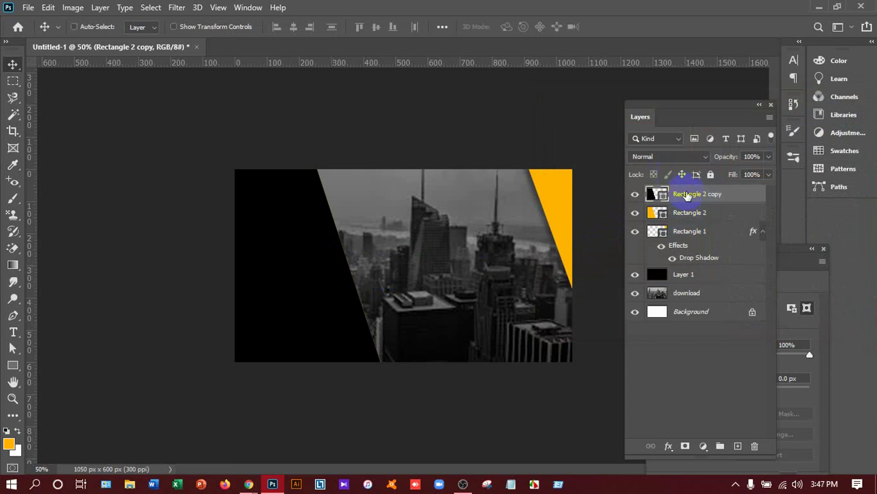
Step: Widen the black copy to about 113%, move it below Rectangle 2, then enlarge it about 107%
key(ctrl+t)
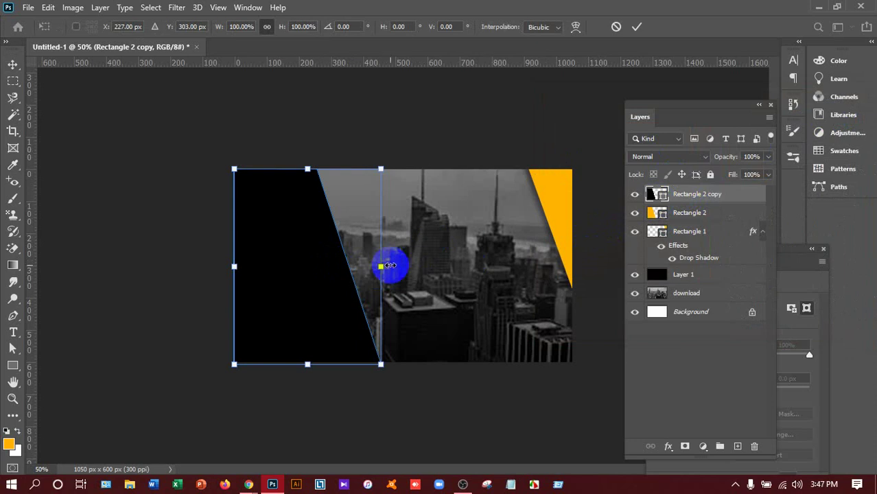
drag(381, 268, 402, 267)
key(Return)
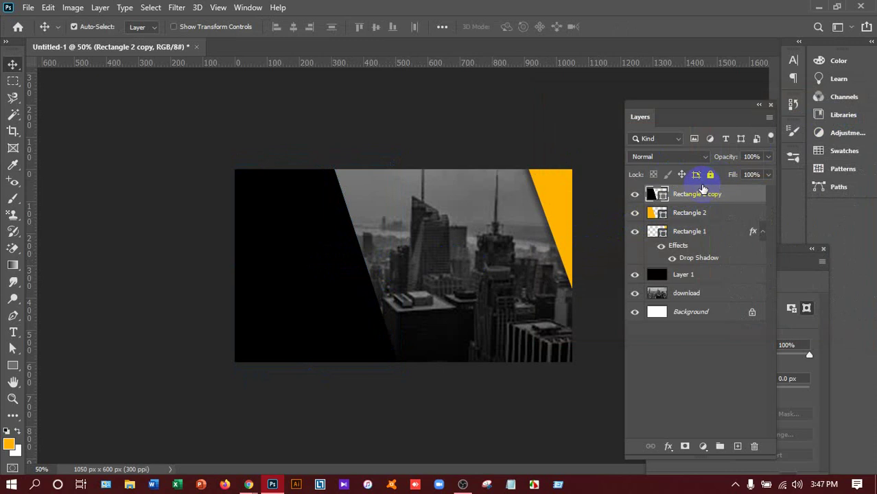
drag(692, 193, 686, 220)
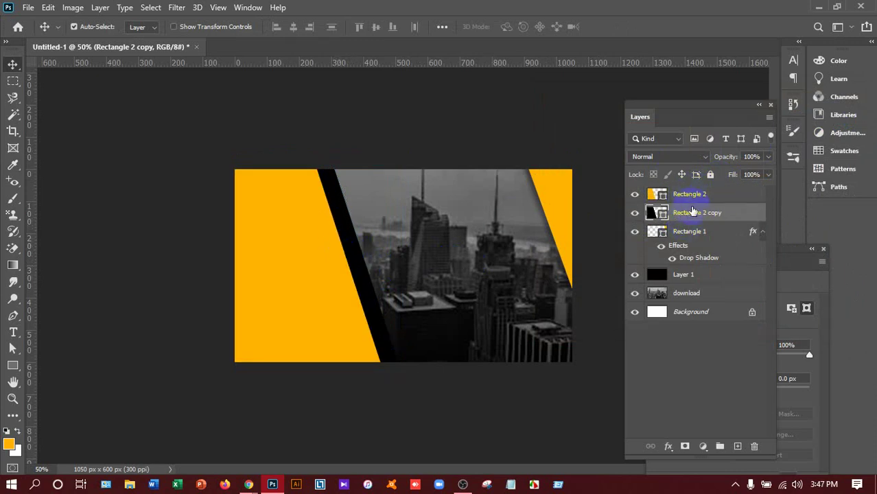
drag(341, 247, 350, 258)
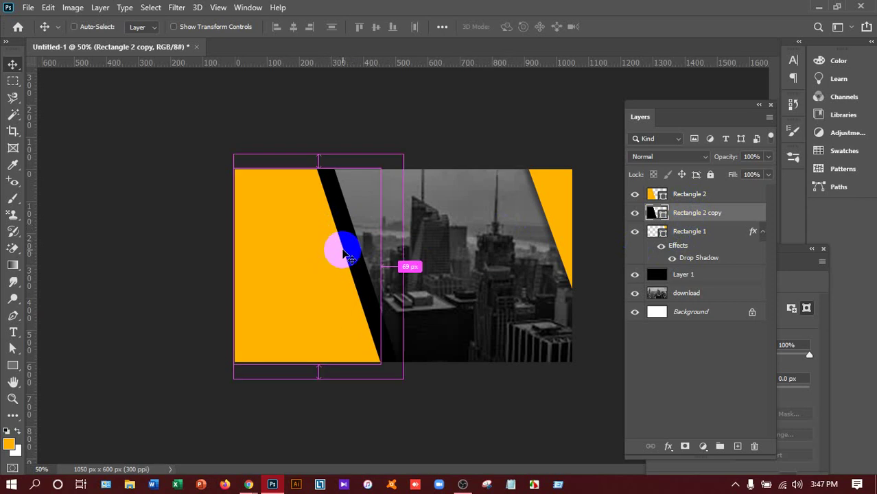
key(ctrl+t)
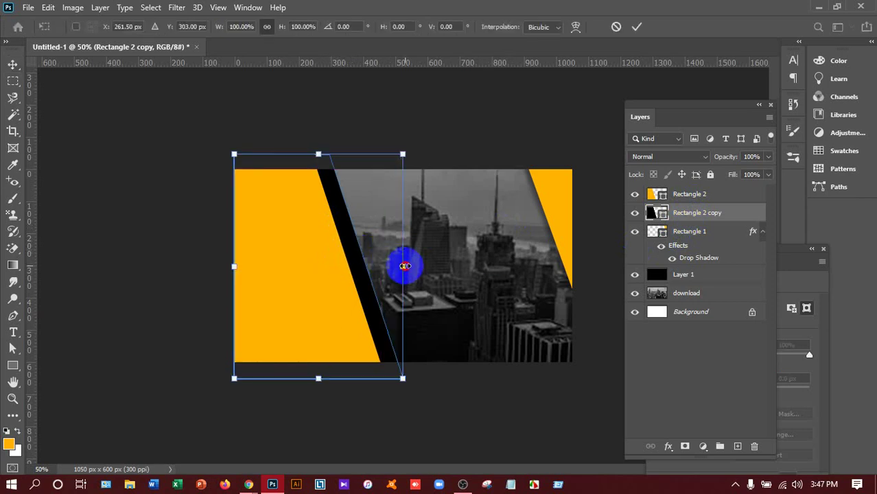
drag(404, 266, 416, 266)
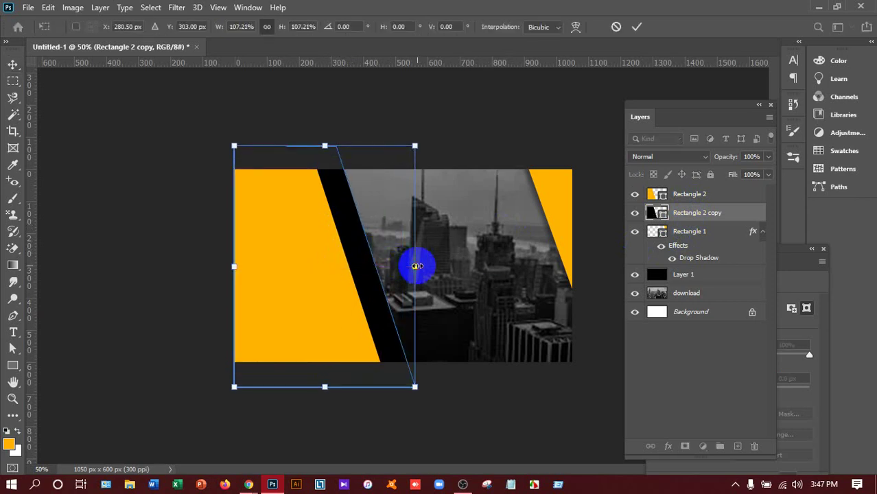
key(Return)
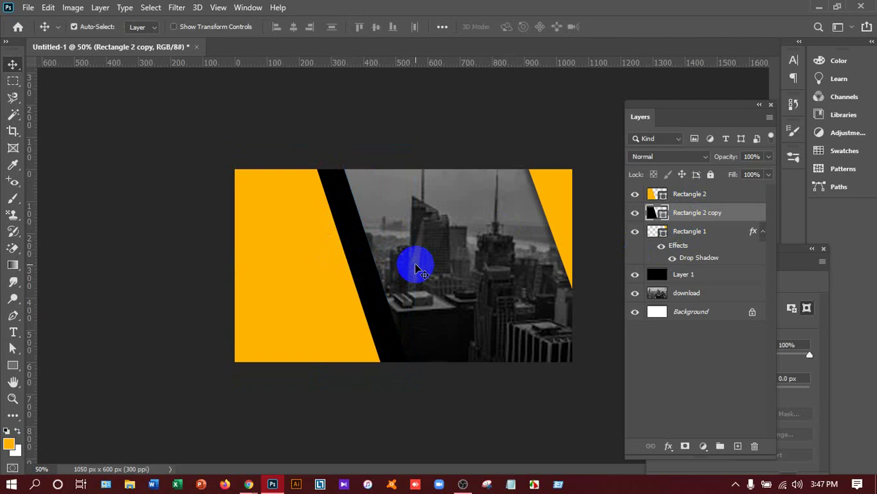
Step: Check the orange card reference in Chrome's Google Images window, then minimize Chrome
click(247, 485)
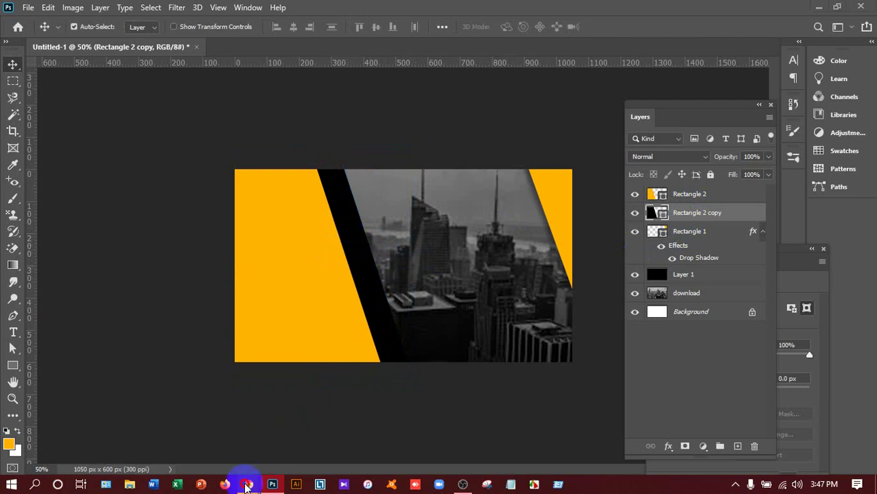
click(172, 422)
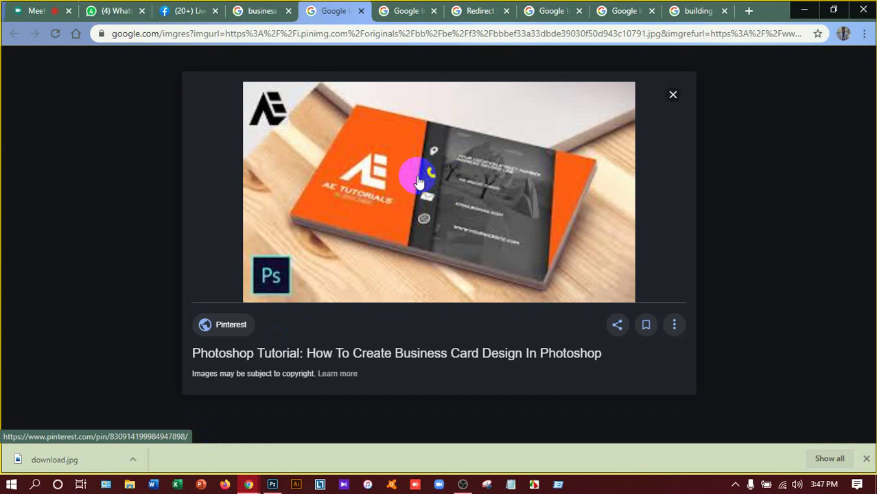
click(803, 11)
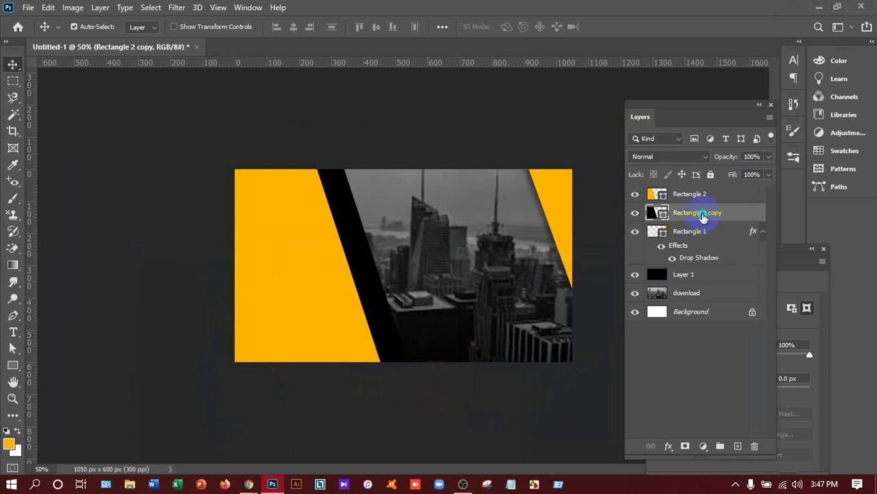
Step: Give the Rectangle 2 copy stripe a #111111 Drop Shadow (Multiply, 52%, distance 10, spread 11, size 15)
right_click(702, 214)
click(587, 20)
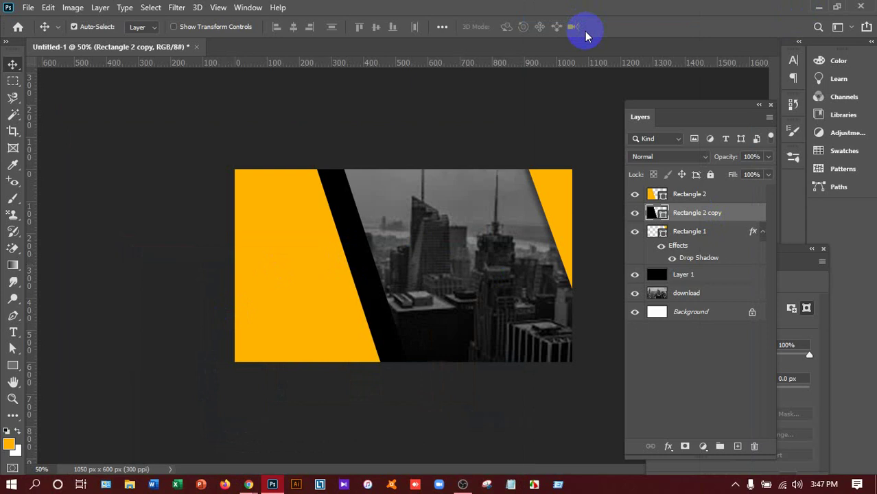
key(h)
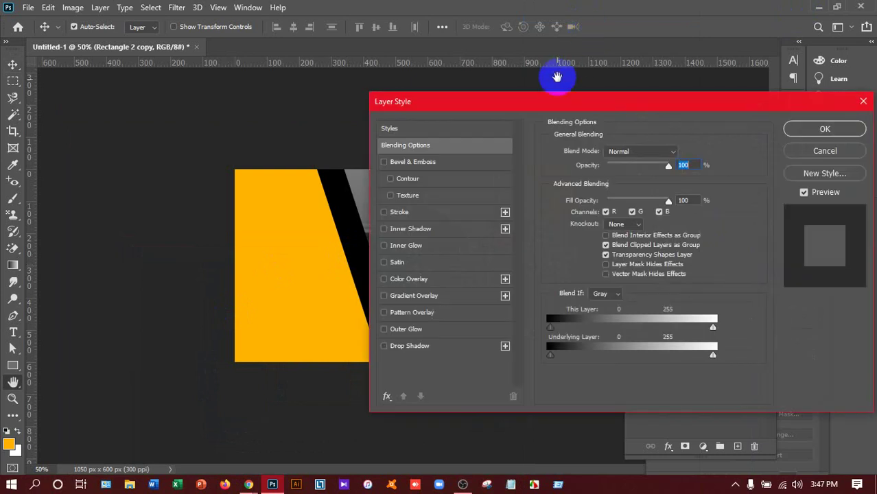
drag(529, 102, 664, 72)
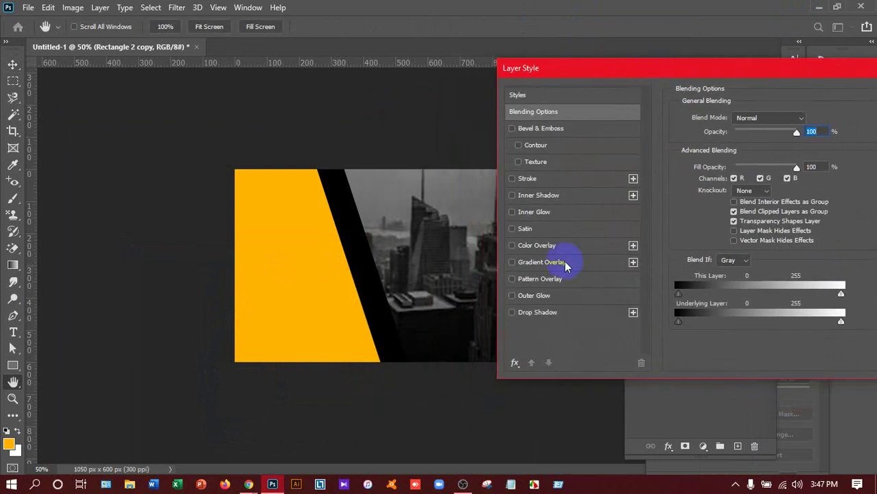
click(537, 314)
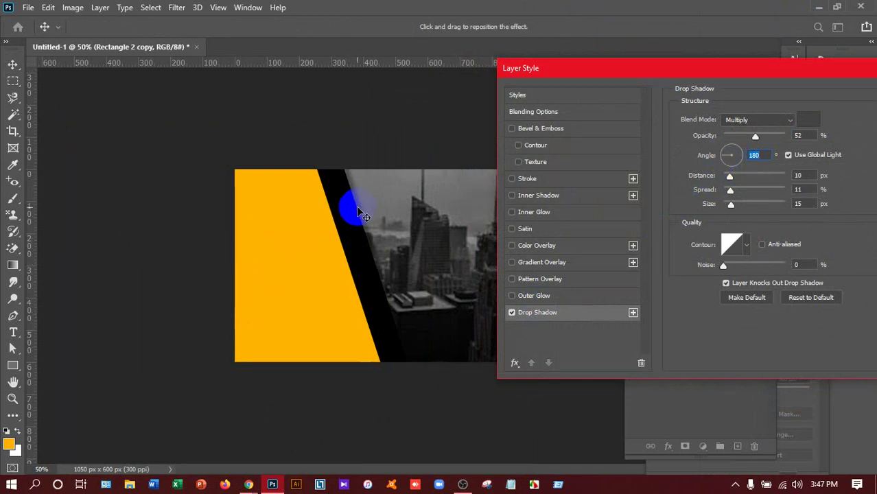
click(801, 121)
drag(626, 215, 523, 276)
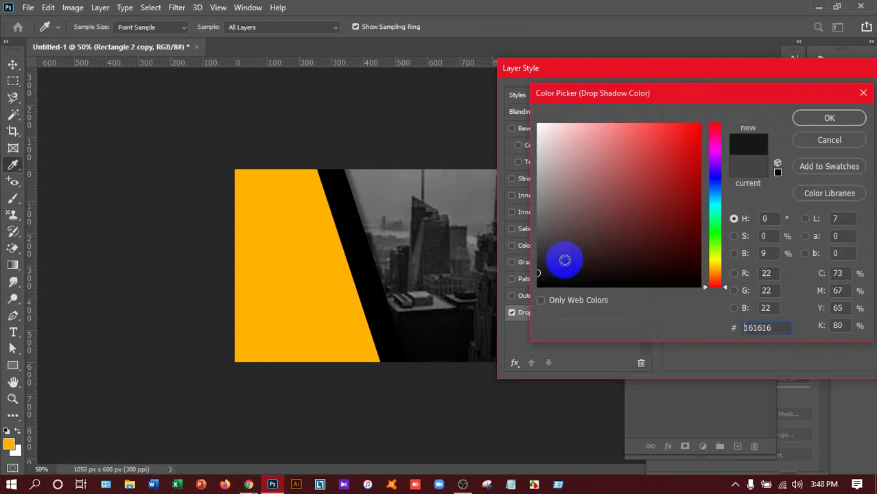
drag(562, 260, 530, 275)
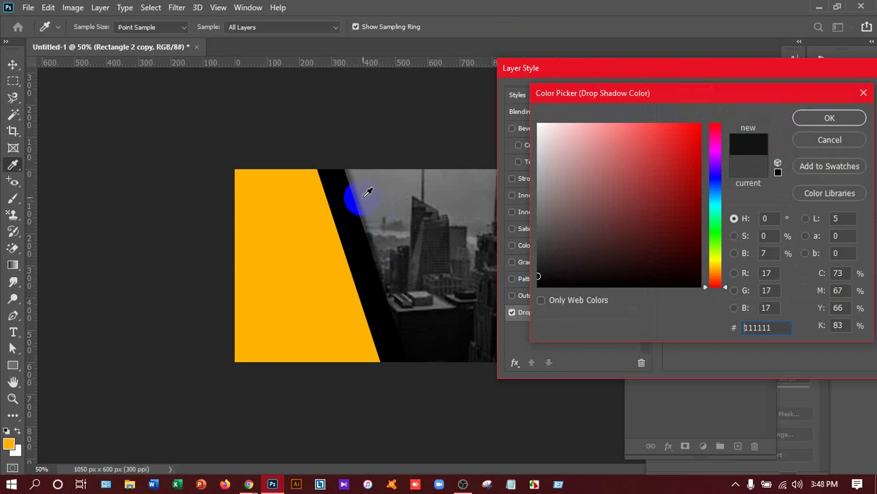
click(828, 118)
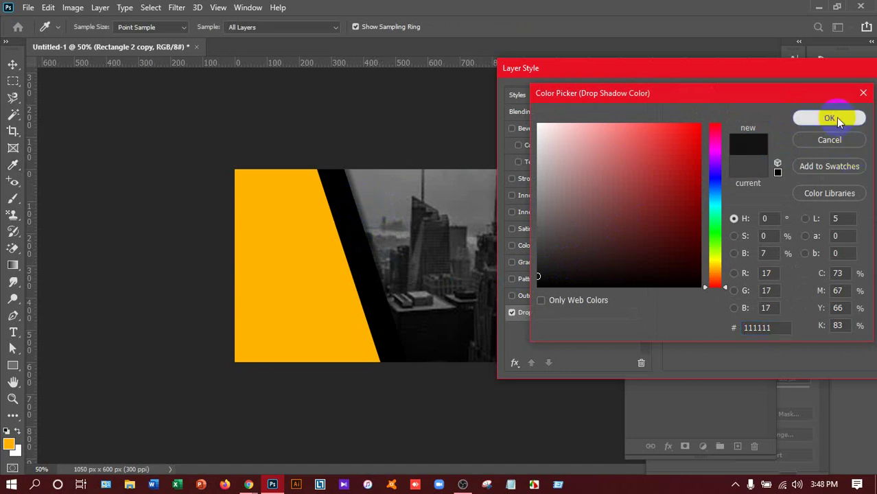
mouse_move(826, 77)
mouse_down()
mouse_move(795, 91)
mouse_move(756, 90)
mouse_up()
click(832, 126)
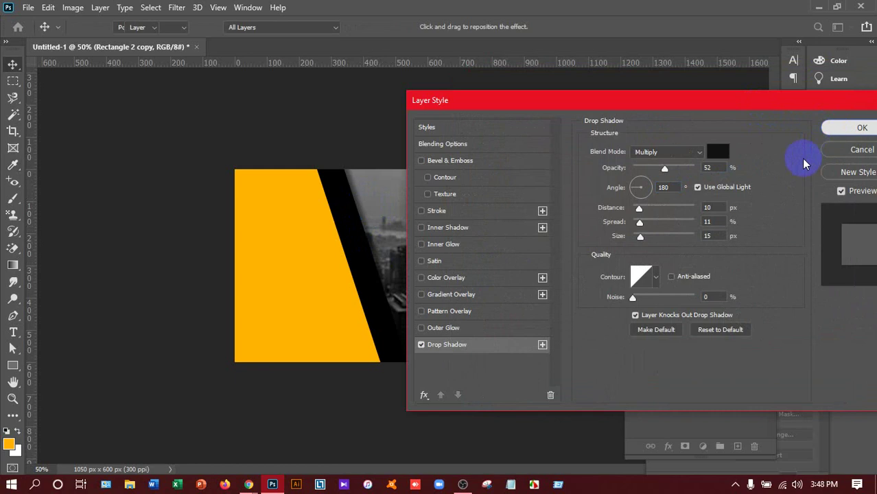
Step: Open Rectangle 2's Blending Options and enable Drop Shadow with distance 15, spread 15, size 16
click(689, 194)
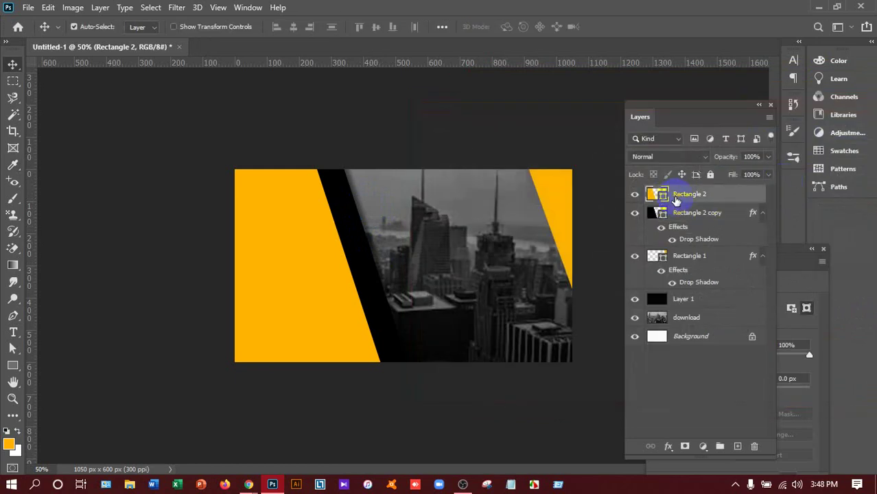
right_click(676, 197)
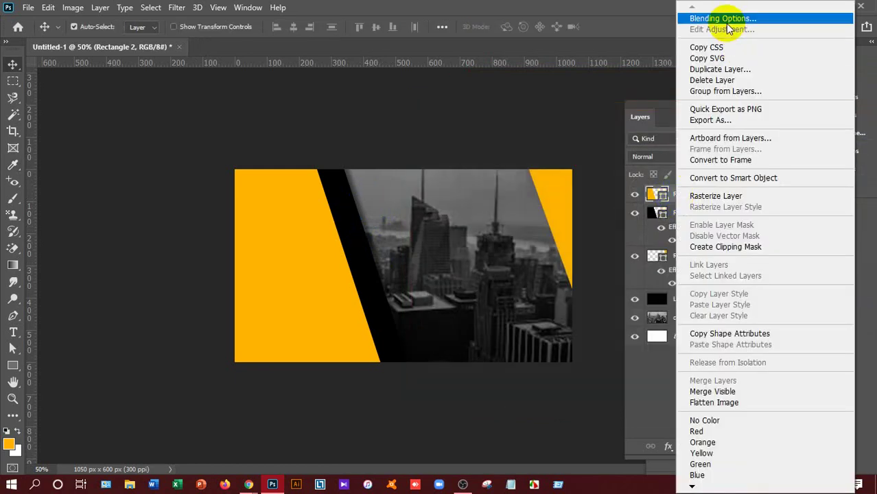
click(724, 19)
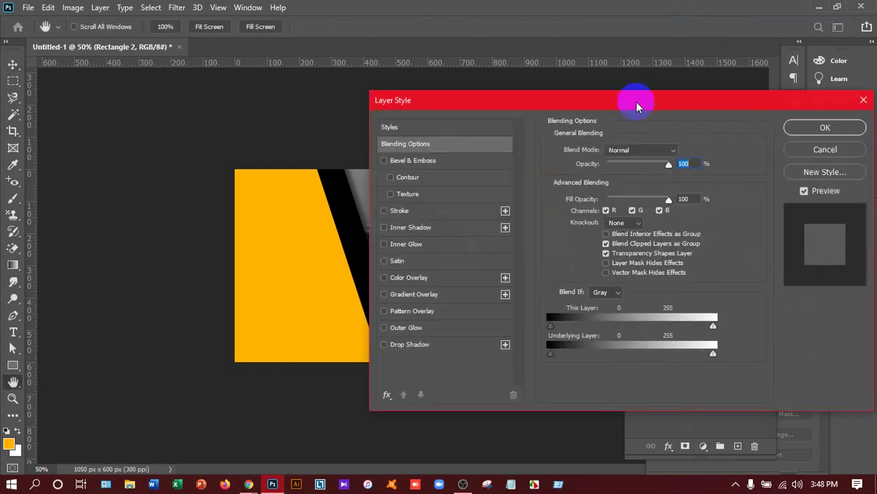
drag(635, 101, 709, 79)
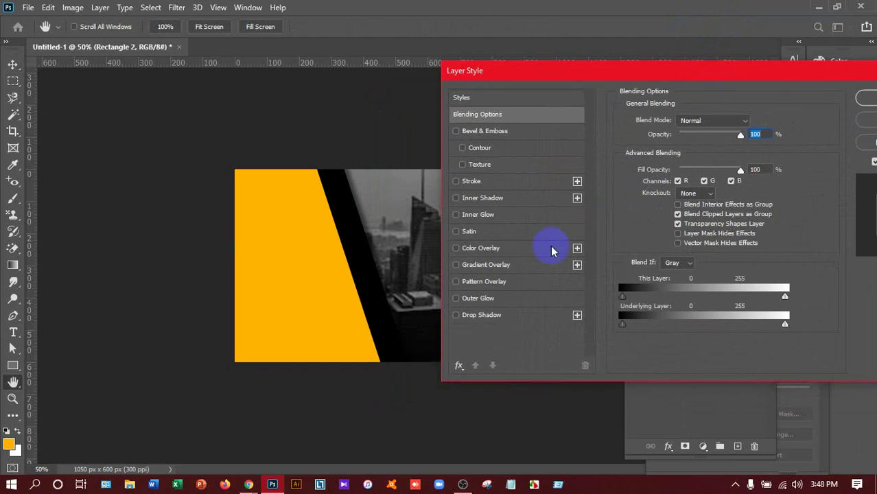
click(484, 317)
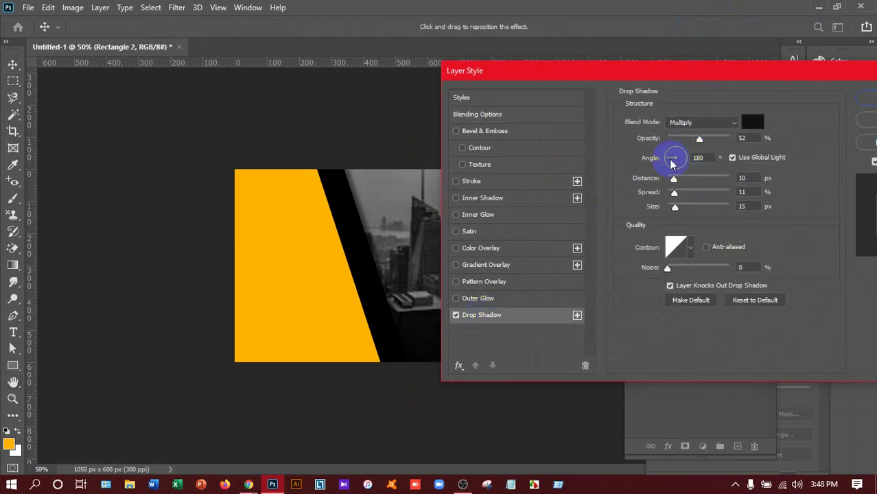
drag(361, 297, 355, 225)
Step: Set the shadow colour to dark grey #323232 and apply the Drop Shadow
click(752, 122)
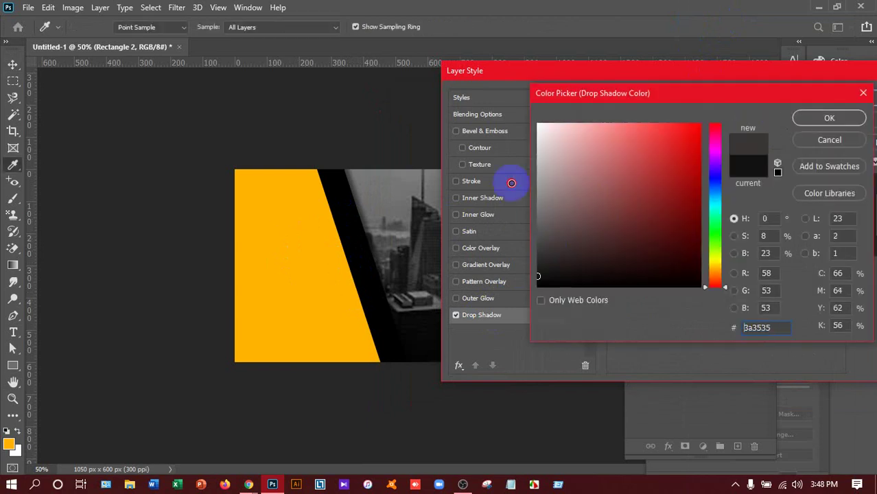
drag(511, 183, 518, 125)
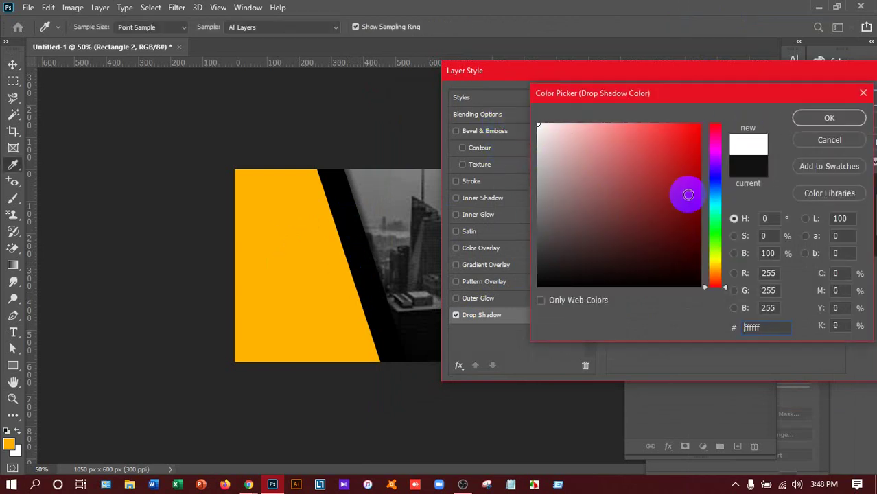
drag(697, 95, 663, 253)
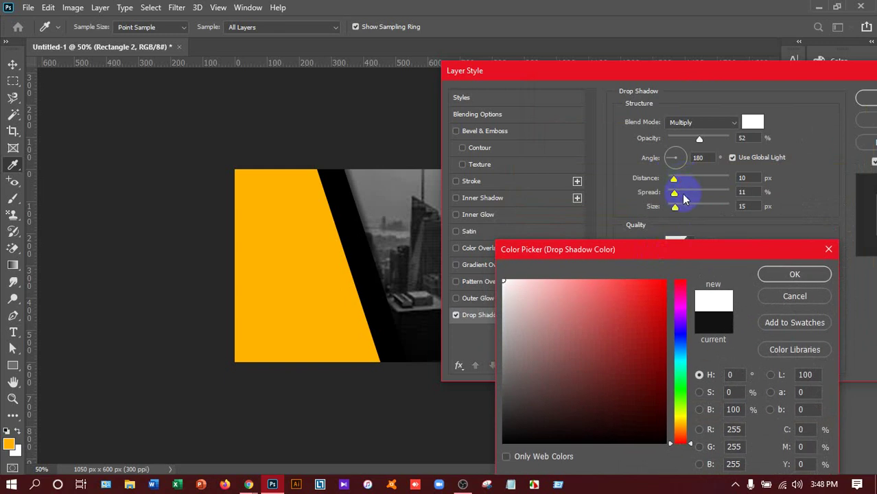
drag(712, 254, 739, 151)
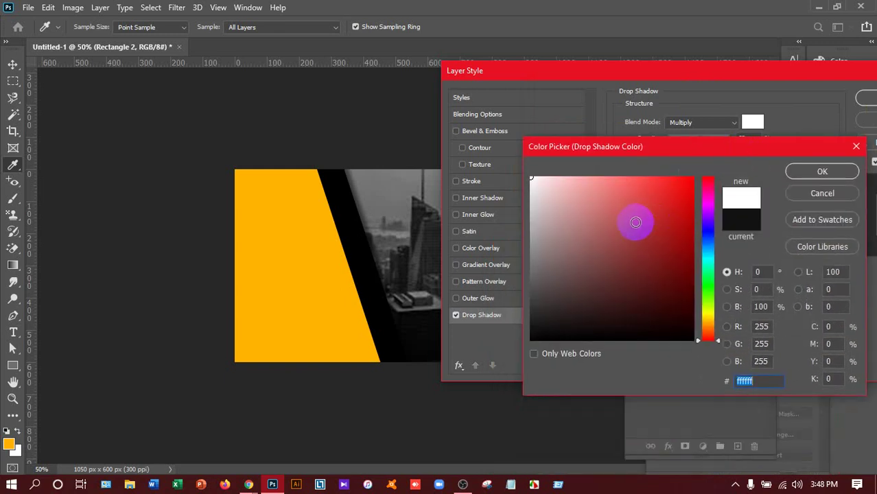
mouse_move(542, 213)
mouse_down()
mouse_move(612, 354)
mouse_move(669, 354)
mouse_move(592, 344)
mouse_move(531, 352)
mouse_up()
drag(779, 152, 738, 174)
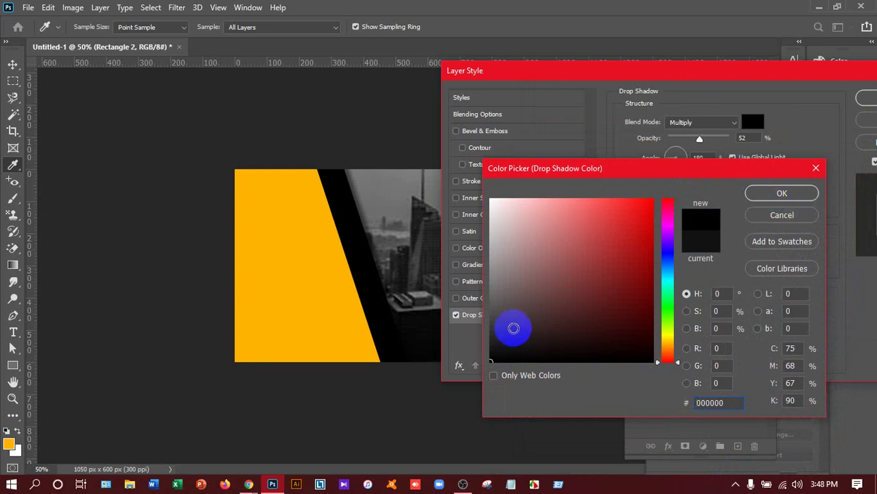
click(478, 332)
drag(479, 332, 472, 319)
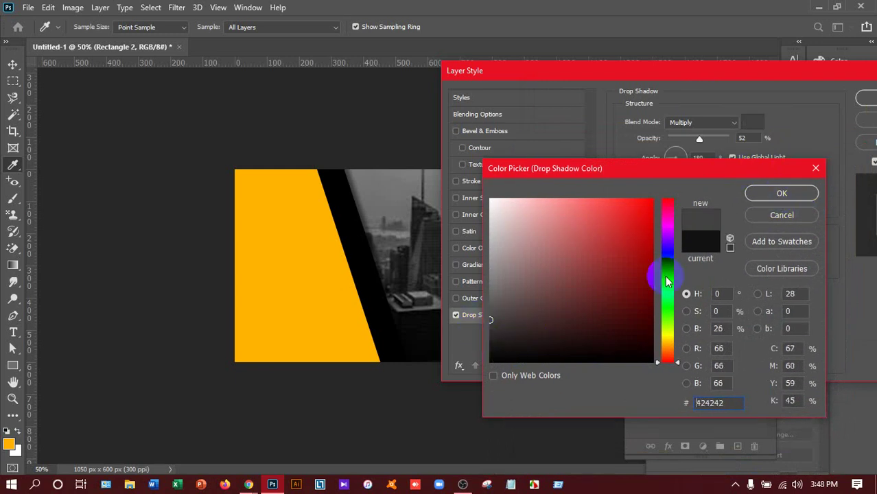
click(489, 330)
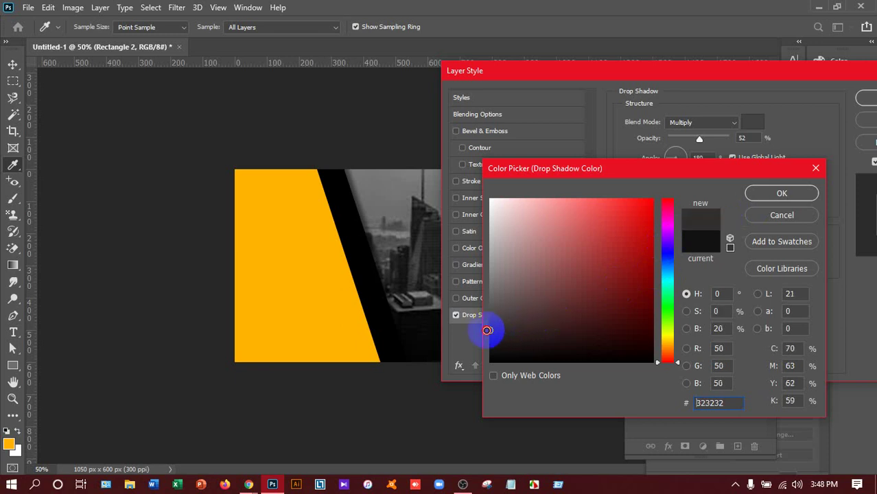
click(770, 195)
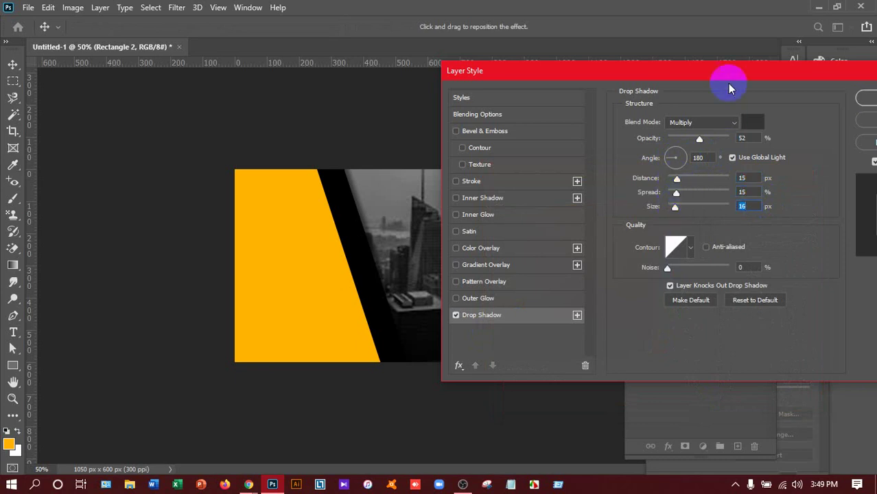
drag(722, 71, 658, 109)
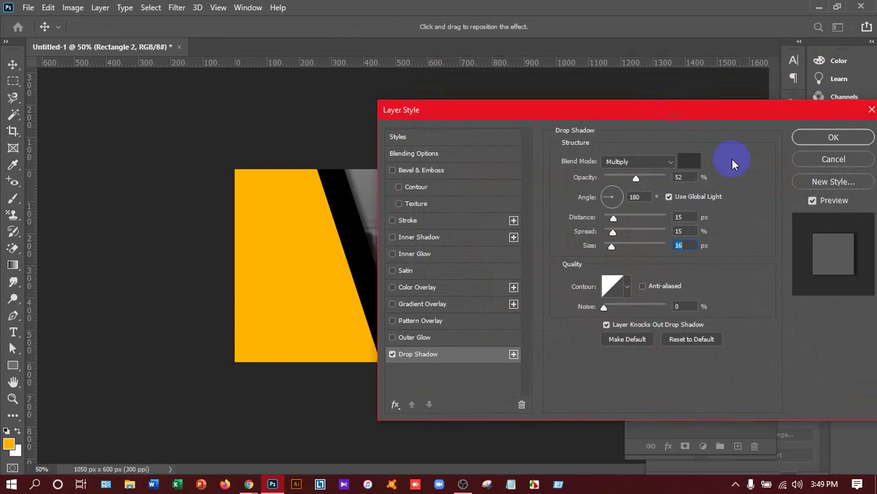
click(830, 140)
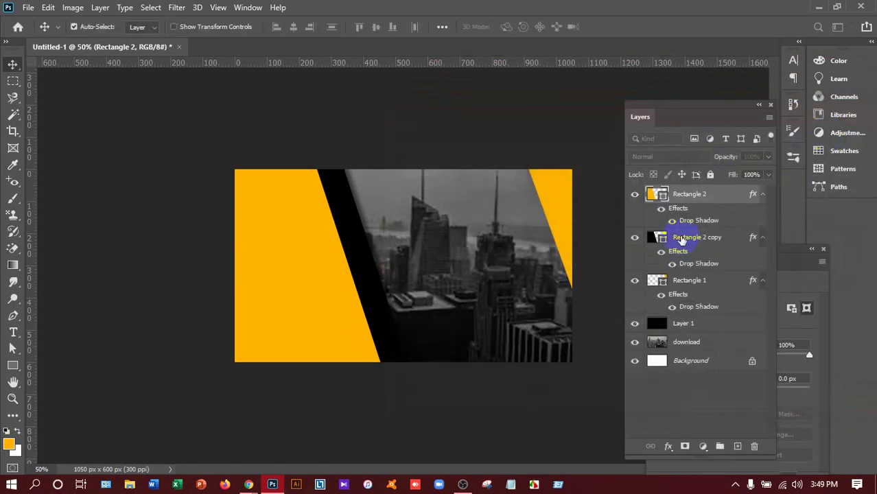
Step: Set the Rectangle 2 copy stripe's layer opacity to 77%
click(681, 240)
click(768, 156)
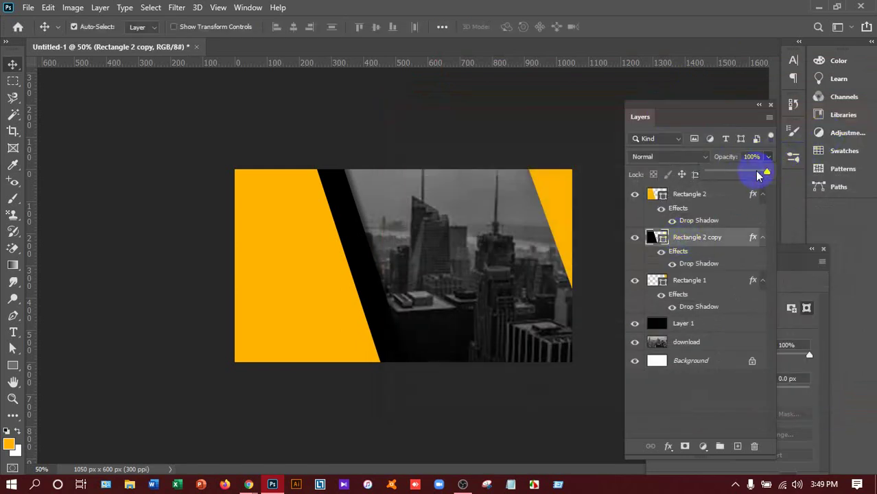
drag(738, 176, 736, 172)
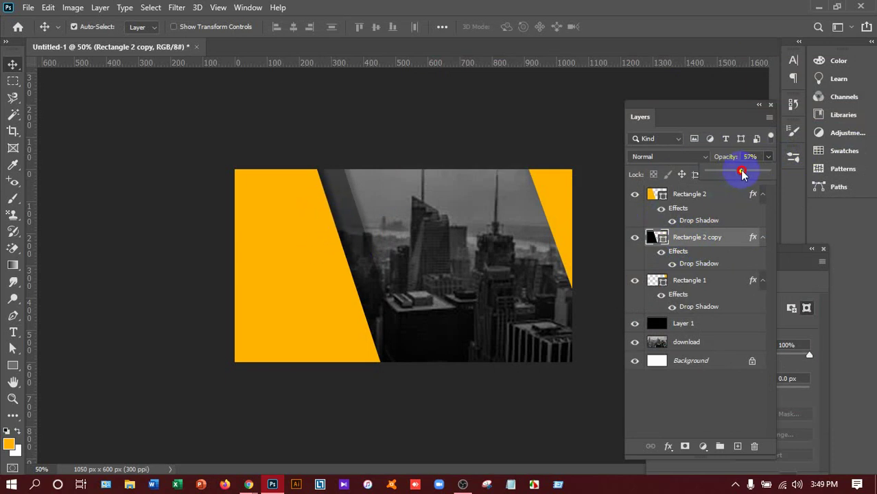
drag(750, 175, 752, 175)
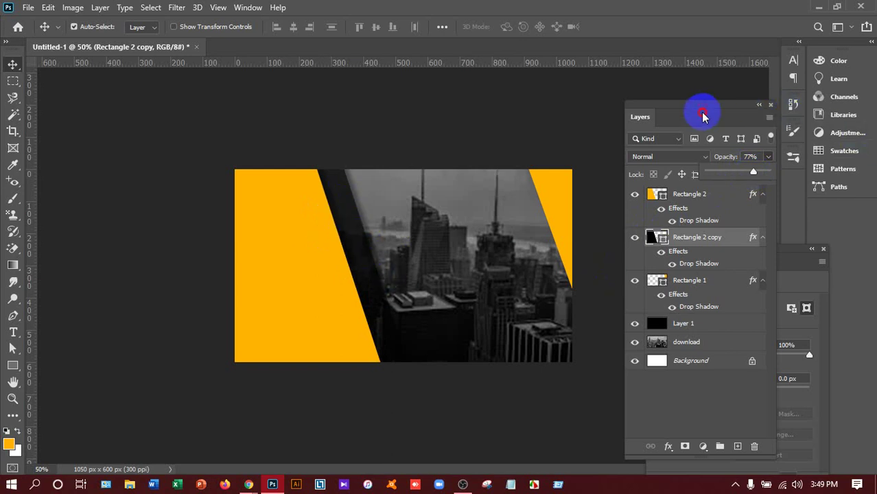
drag(711, 114, 721, 113)
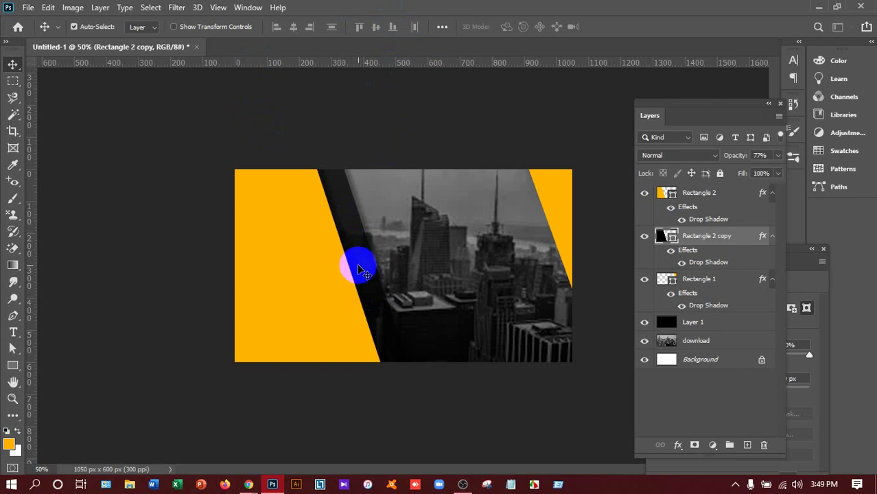
Step: Create Untitled-2 from the 3.5 x 2 in @ 300 ppi preset (1050 x 600 px)
key(ctrl+n)
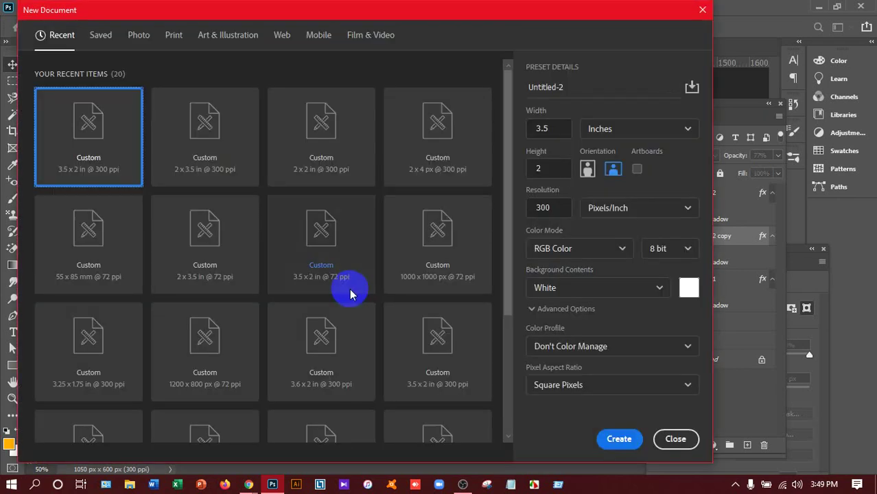
click(626, 436)
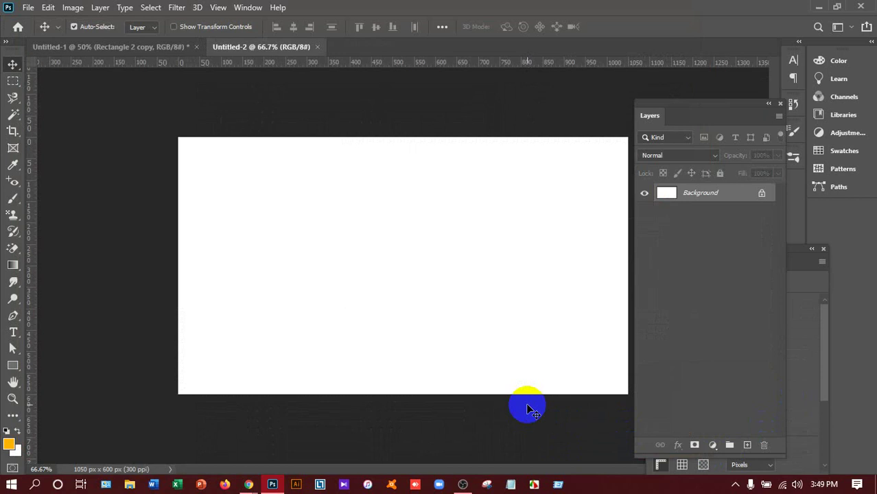
click(524, 419)
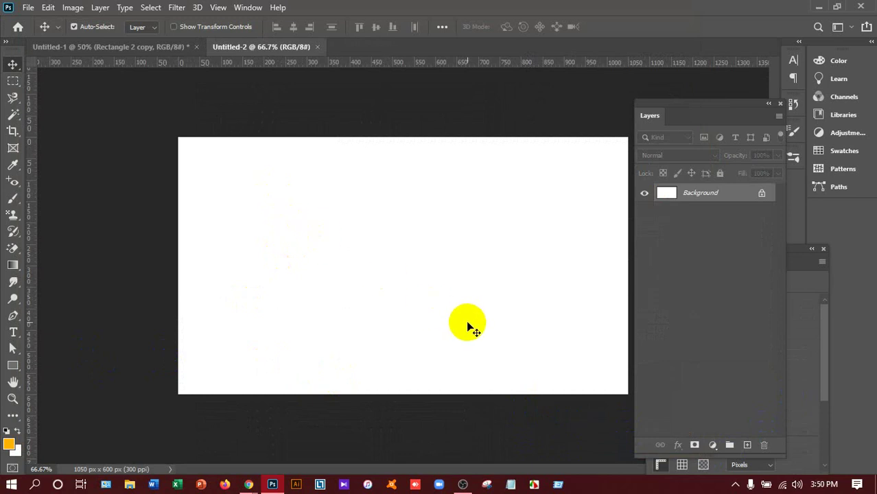
Step: Draw a small black ellipse near the upper left and Alt-drag copies diagonally down-right
click(13, 367)
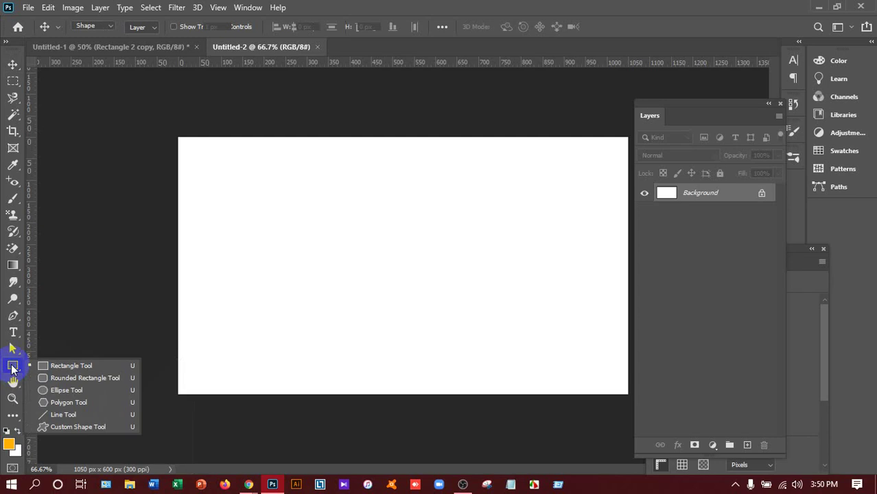
click(55, 390)
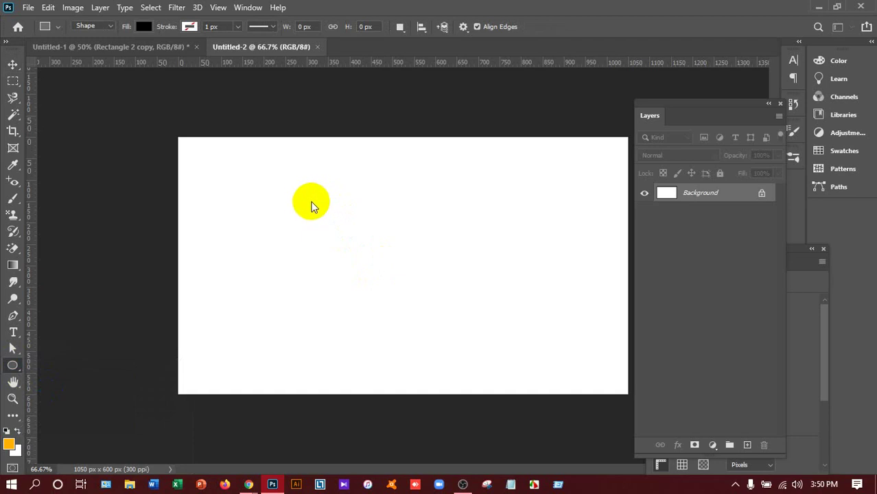
drag(275, 205, 292, 223)
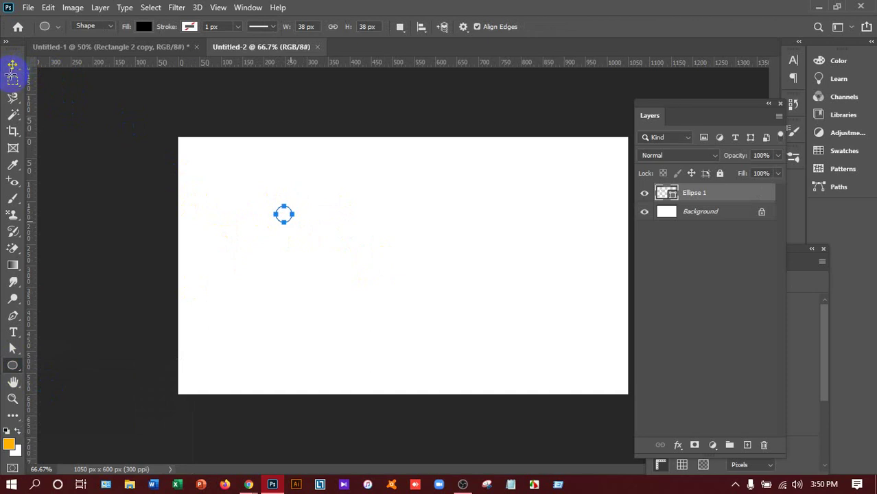
click(12, 64)
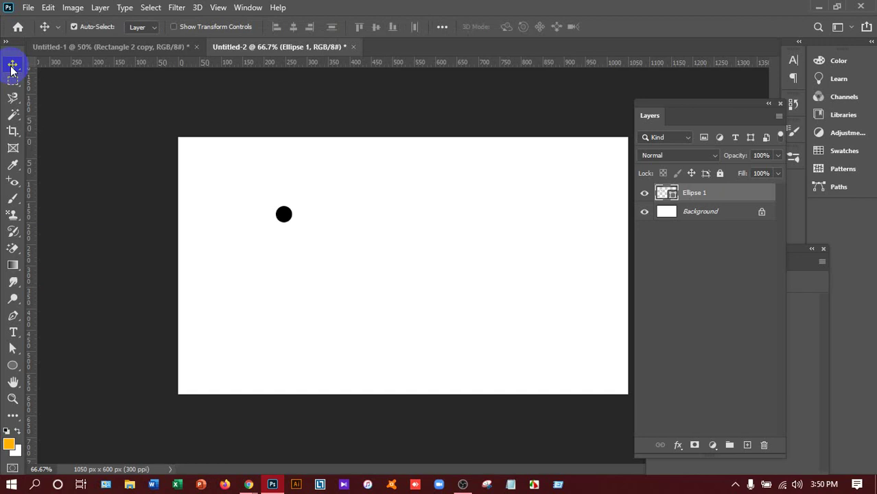
click(284, 199)
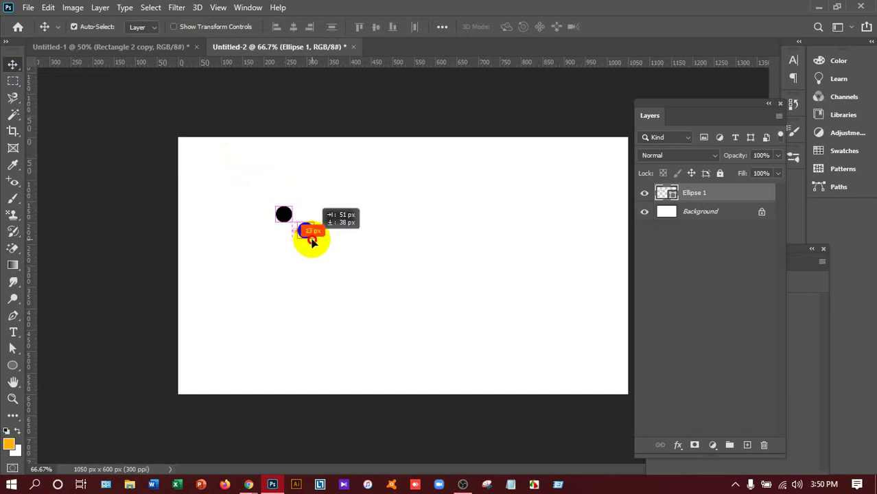
drag(288, 221, 376, 291)
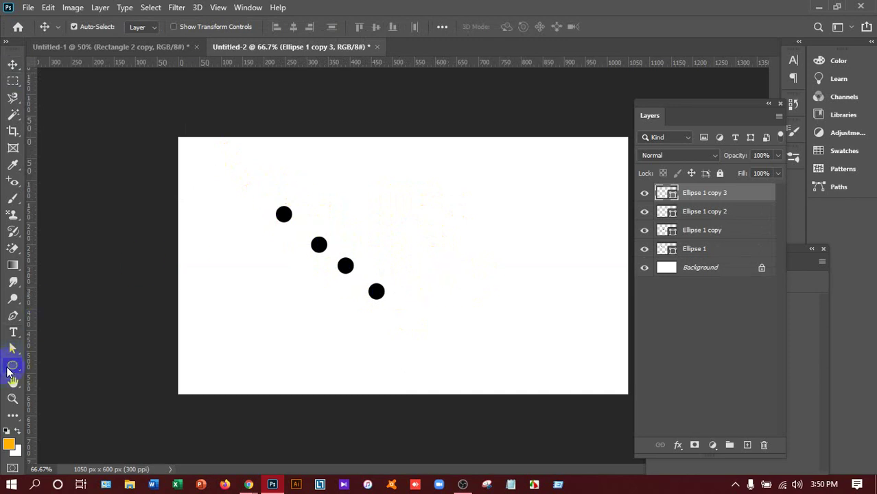
Step: Draw a long thin rectangle across the upper card and fill it with ff0000 red
drag(8, 369, 41, 367)
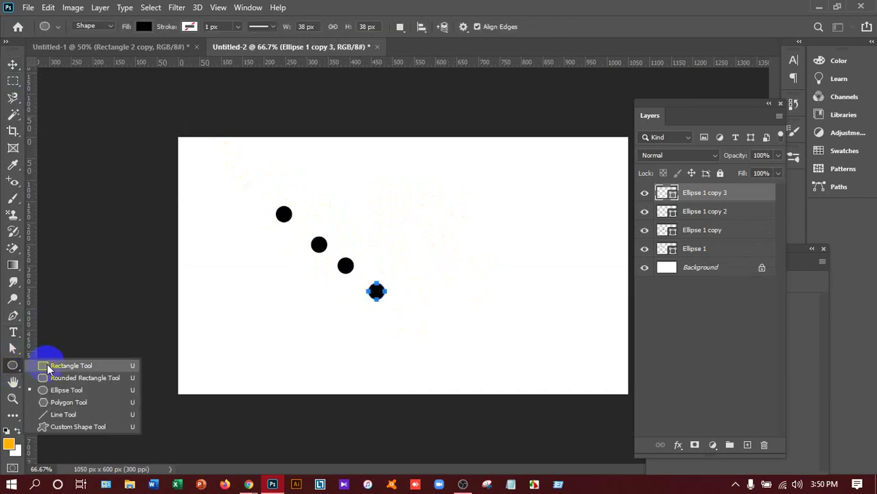
mouse_move(182, 218)
mouse_down()
mouse_move(495, 253)
mouse_move(507, 234)
mouse_up()
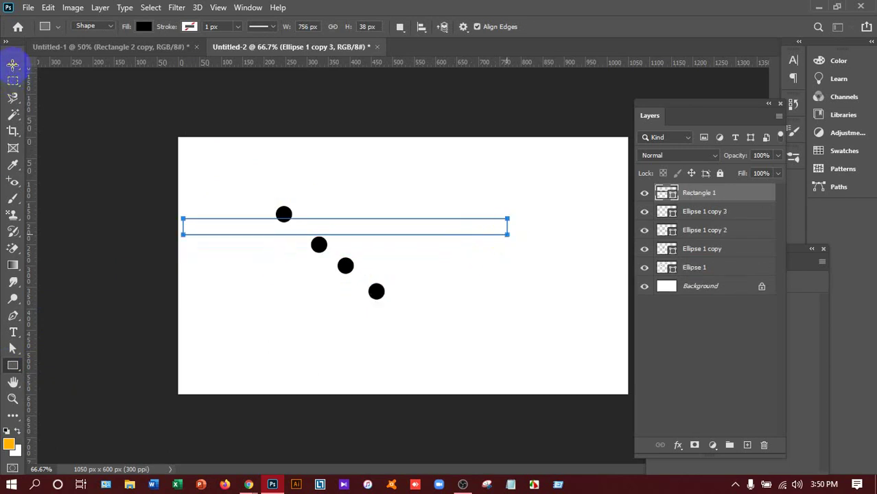
click(12, 65)
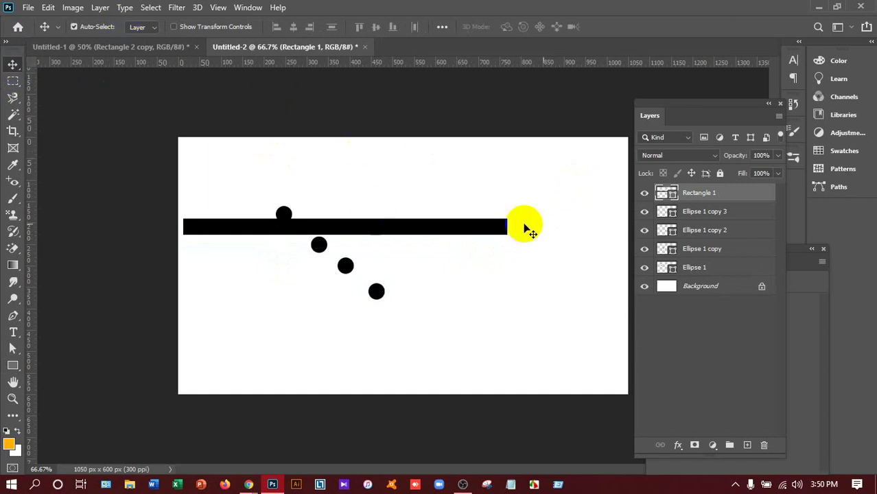
double_click(664, 194)
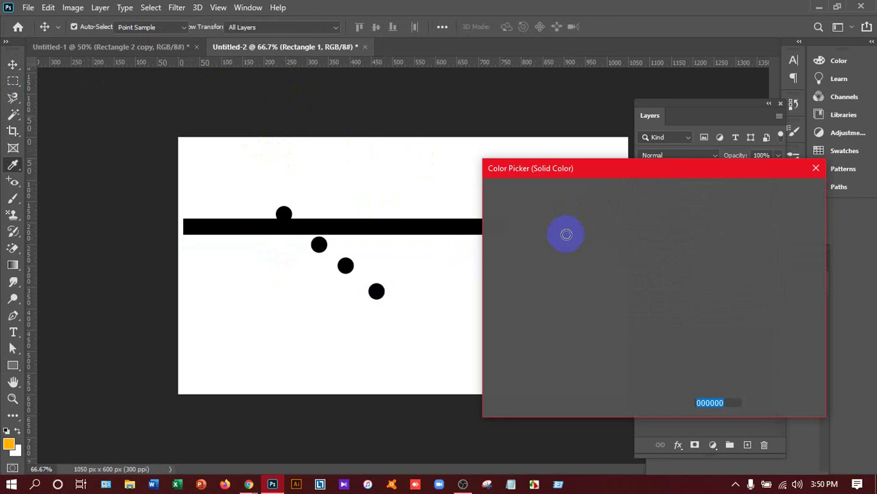
drag(631, 225, 684, 190)
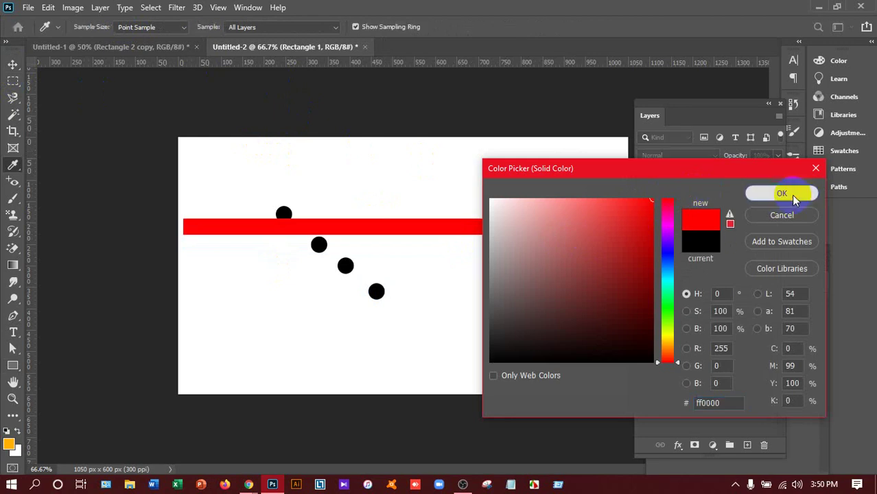
key(Return)
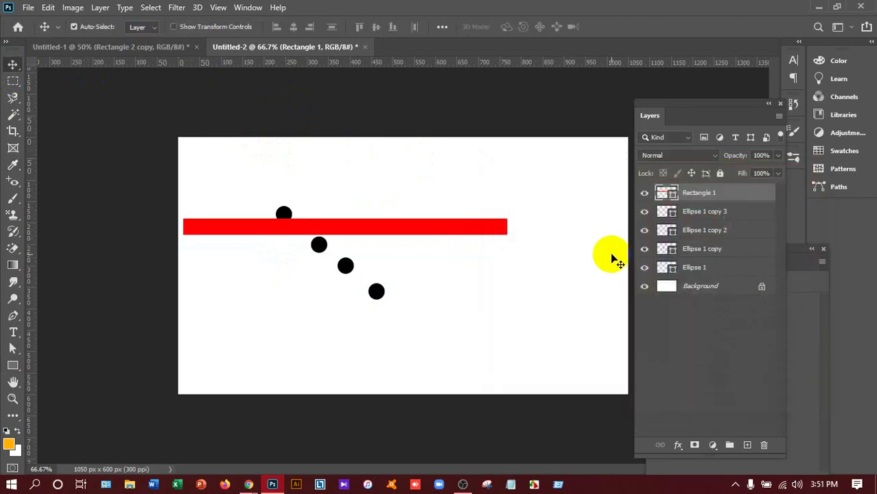
key(ctrl+t)
Step: Rotate the red bar to a steep diagonal of about 54.6° and commit it
mouse_move(515, 212)
mouse_down()
mouse_move(501, 313)
mouse_move(477, 341)
mouse_up()
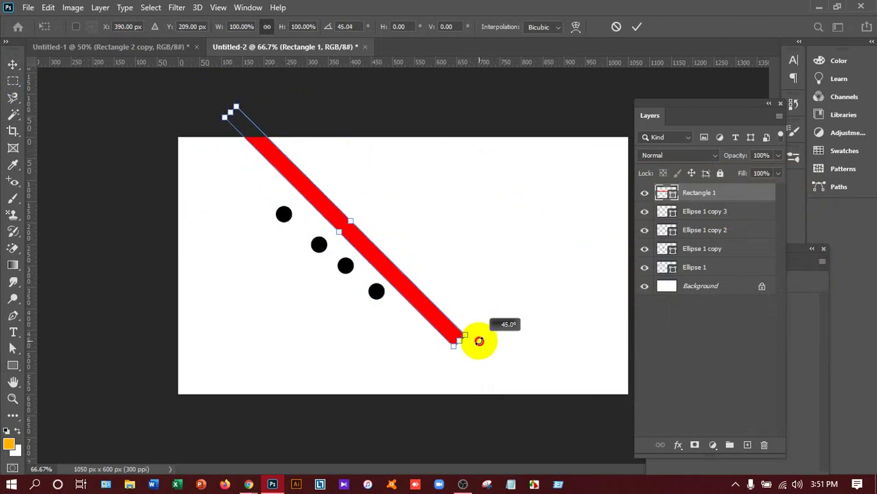
mouse_move(476, 342)
mouse_down()
mouse_move(483, 339)
mouse_move(366, 350)
mouse_move(404, 376)
mouse_up()
drag(342, 353, 343, 358)
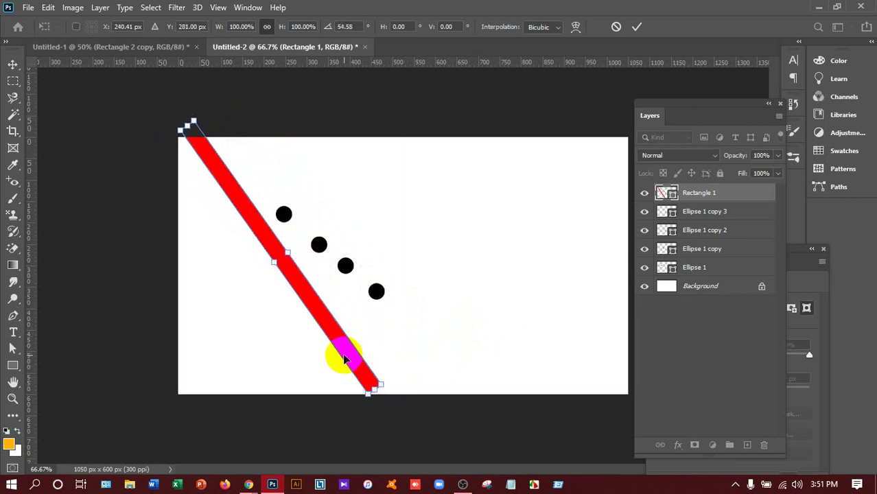
key(Return)
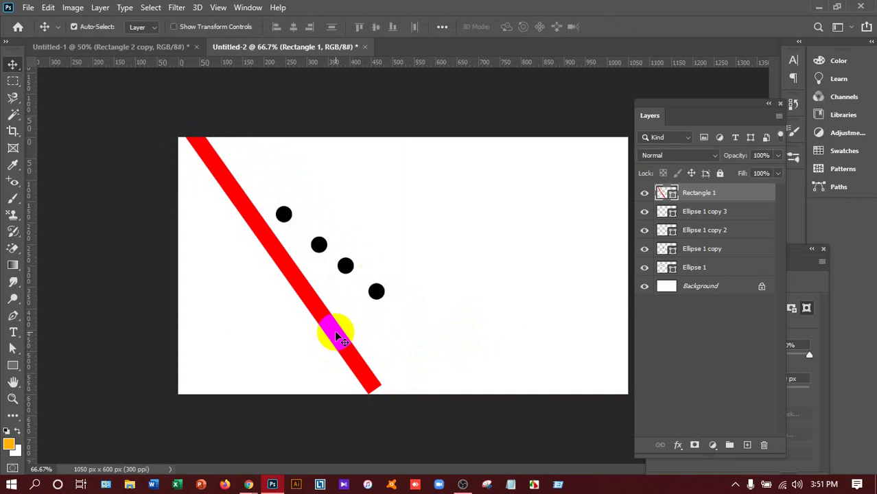
Step: Duplicate the red bar, rotate the copy horizontal and resize it, then abandon the transform
drag(338, 337, 508, 360)
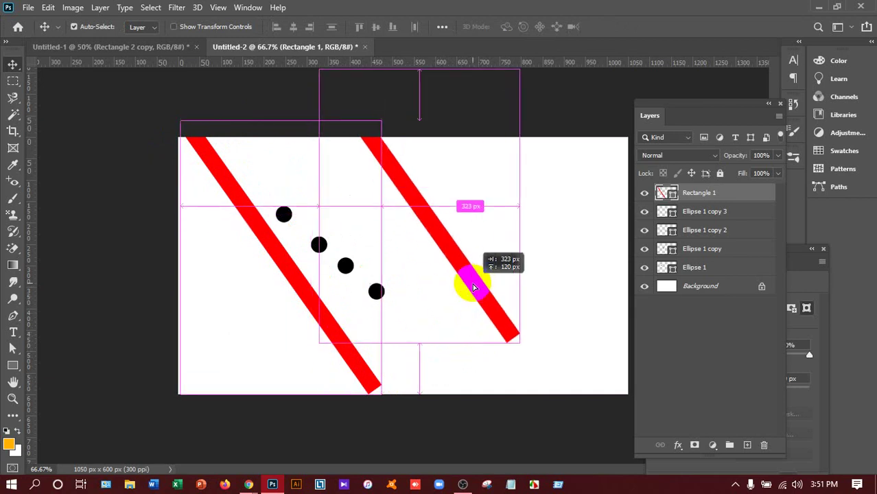
key(ctrl)
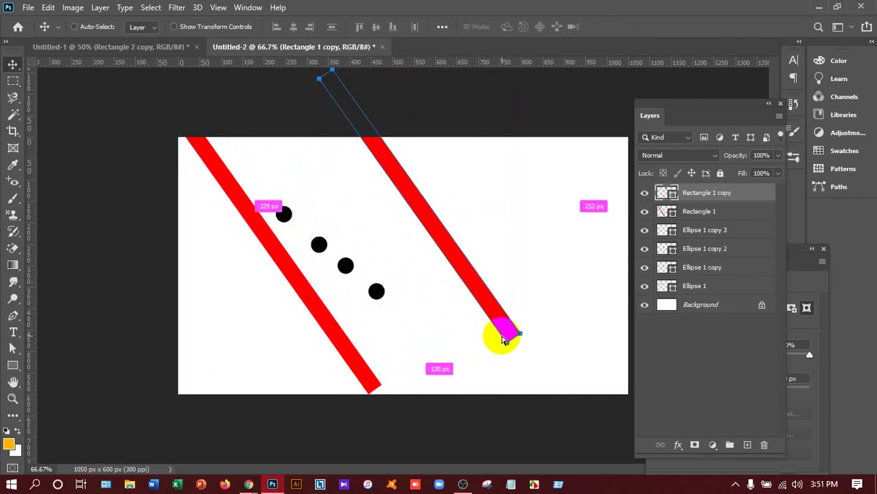
key(ctrl+t)
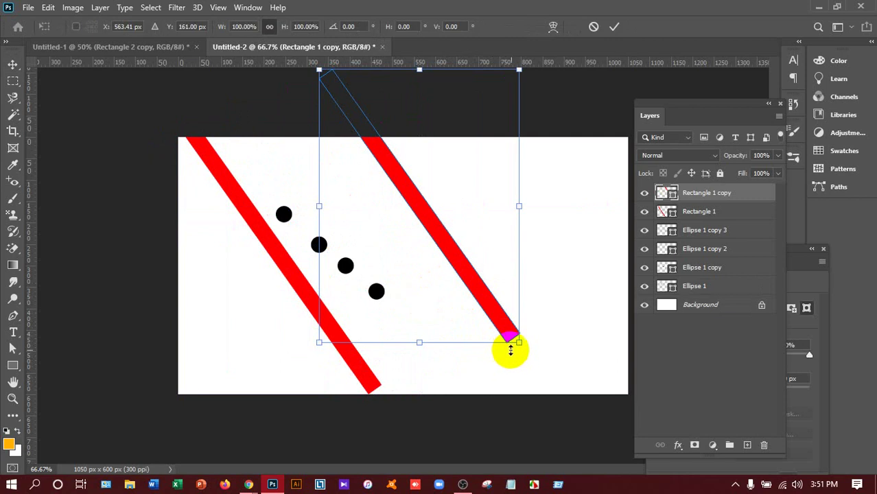
mouse_move(540, 341)
mouse_down()
mouse_move(563, 205)
mouse_move(575, 208)
mouse_up()
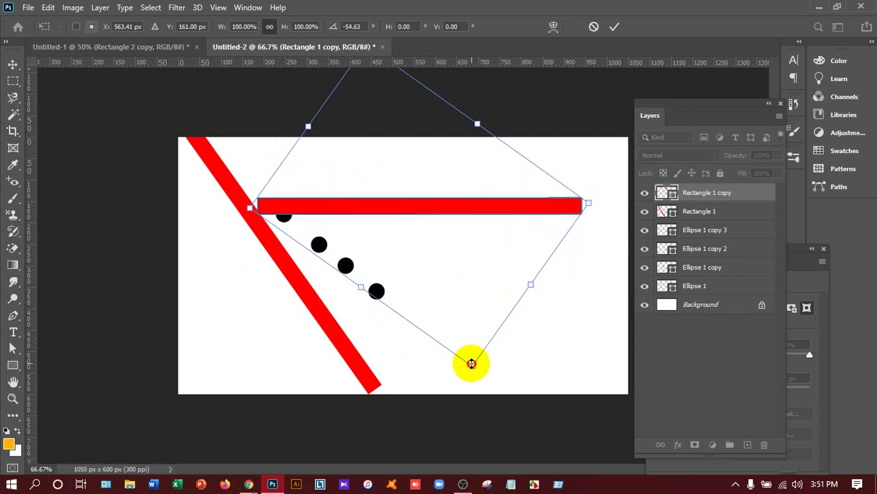
drag(471, 364, 459, 315)
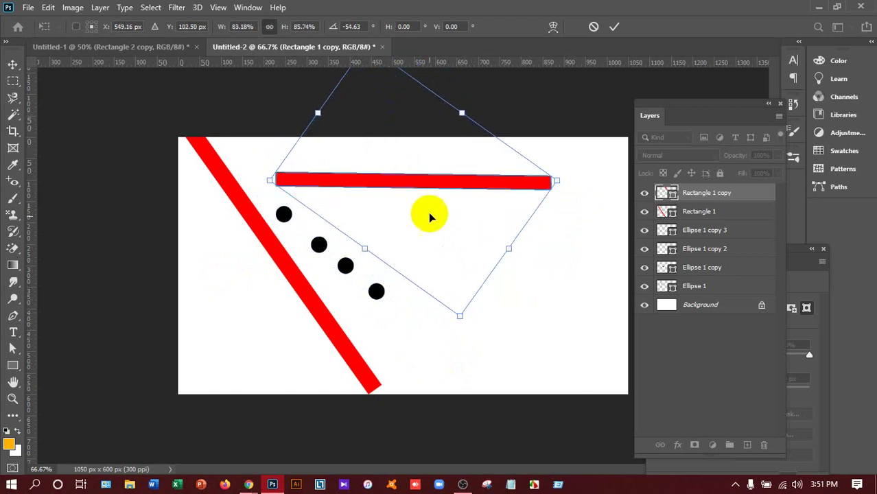
drag(431, 182, 439, 224)
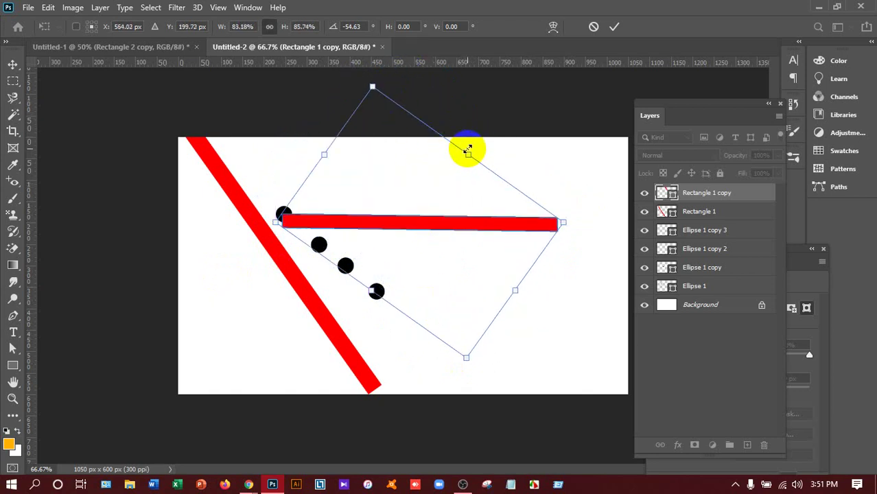
drag(467, 150, 462, 169)
key(ctrl+z)
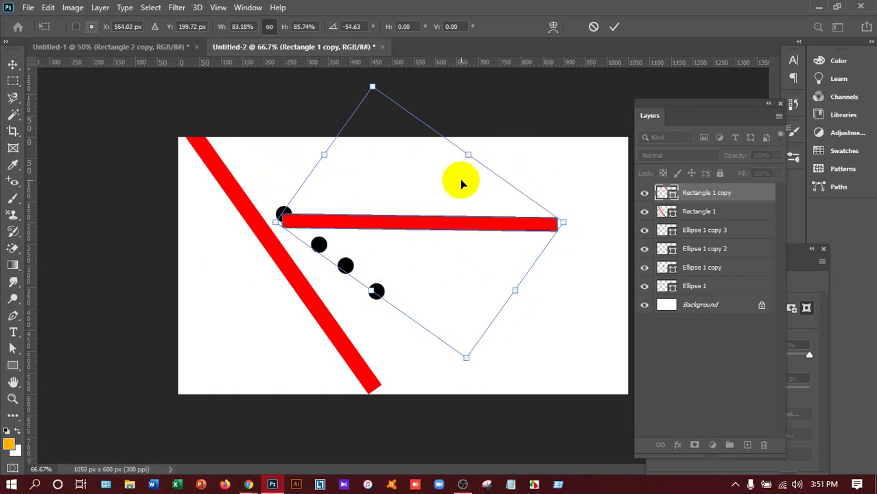
click(13, 64)
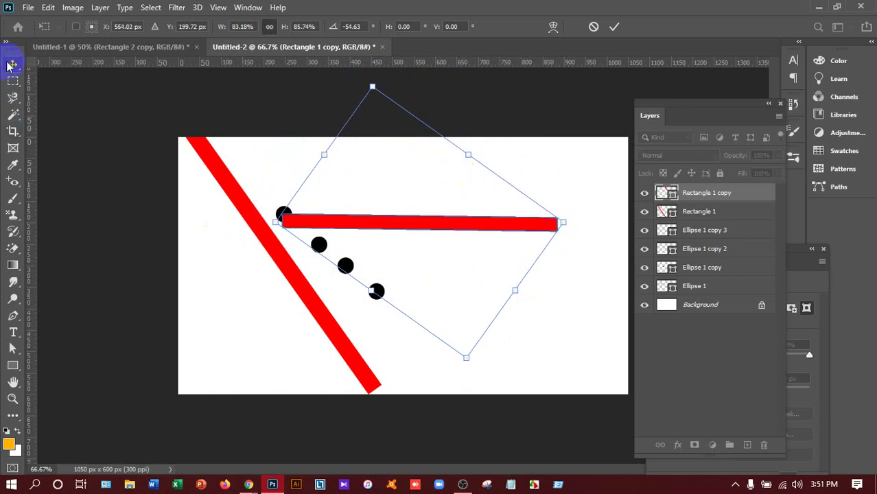
Step: Discard the copied bar and draw a 585 x 20 px red horizontal bar across the diagonal
key(Escape)
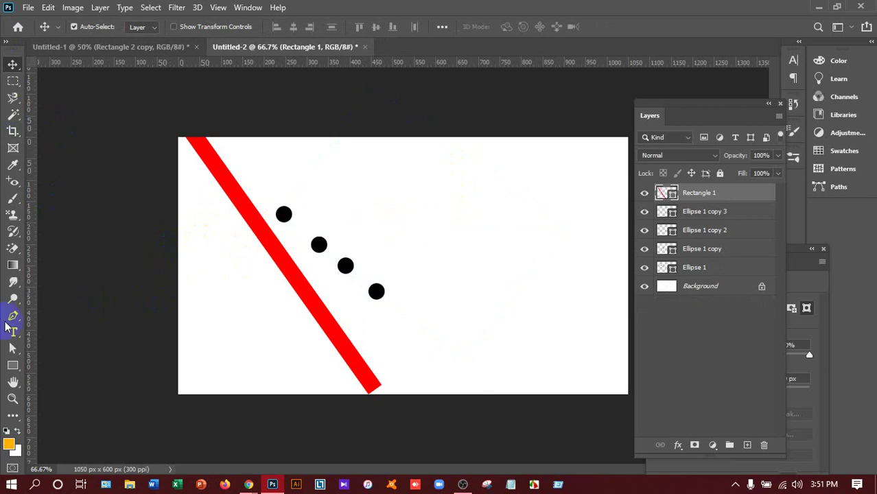
click(13, 365)
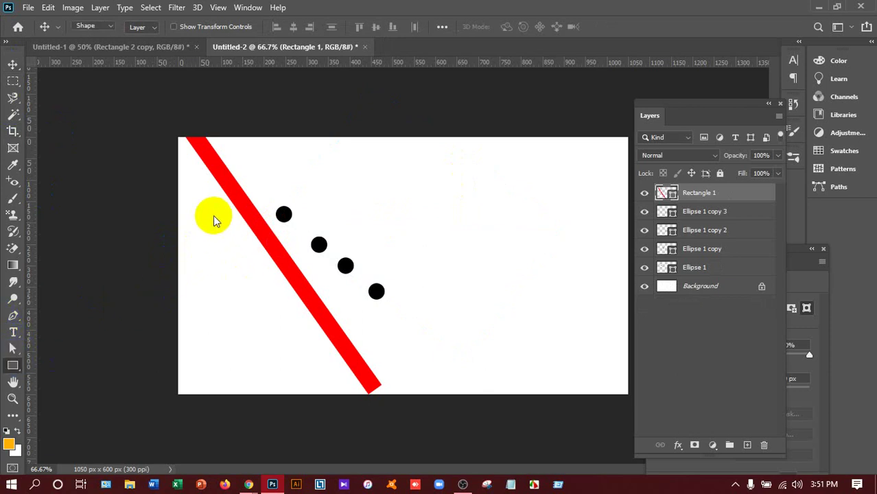
drag(208, 222, 459, 230)
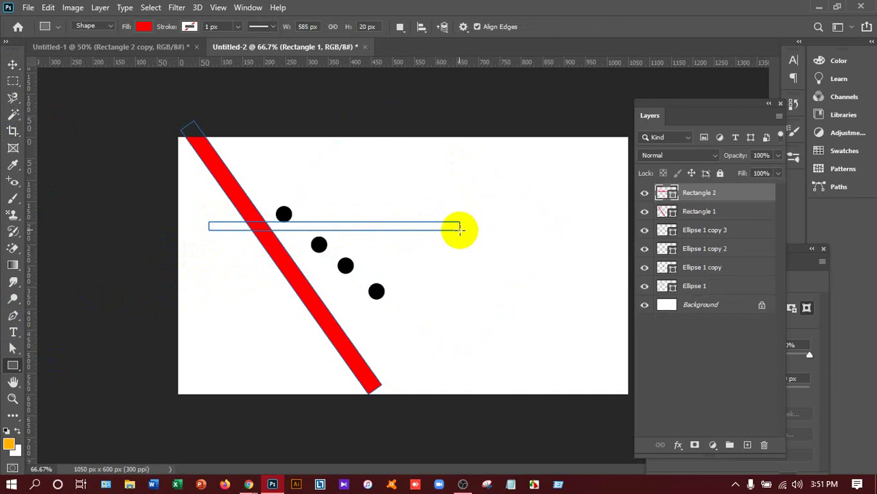
click(156, 242)
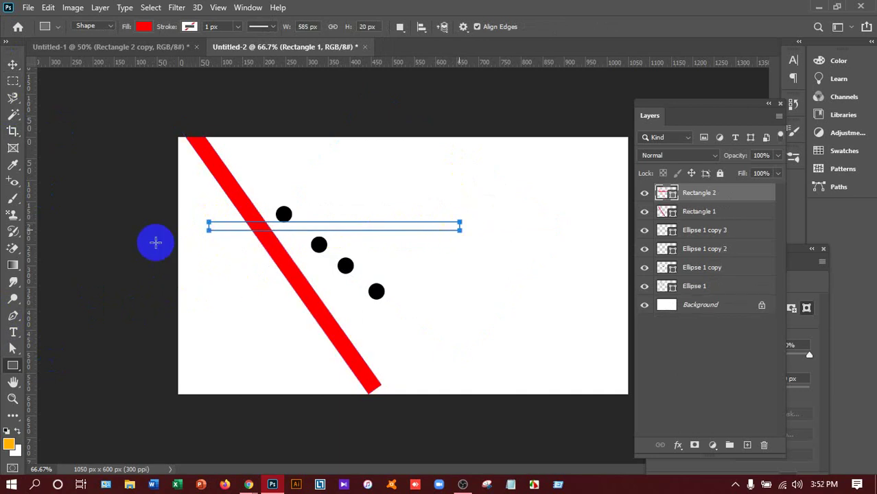
click(12, 65)
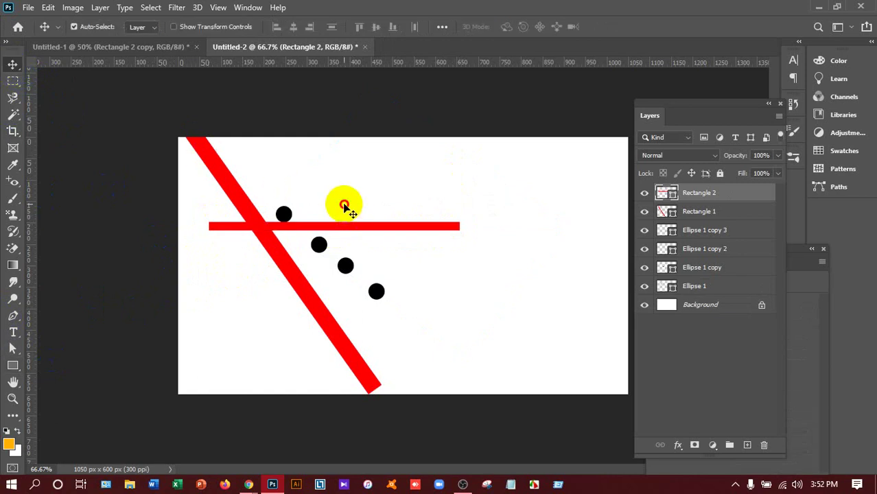
Step: Move the top three black dots against the diagonal bar and lower the horizontal red bar
drag(285, 216, 269, 219)
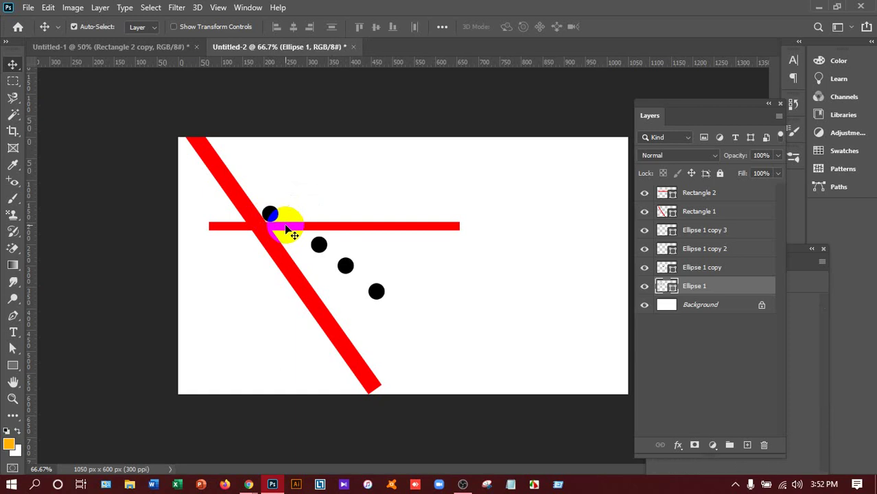
drag(318, 243, 289, 240)
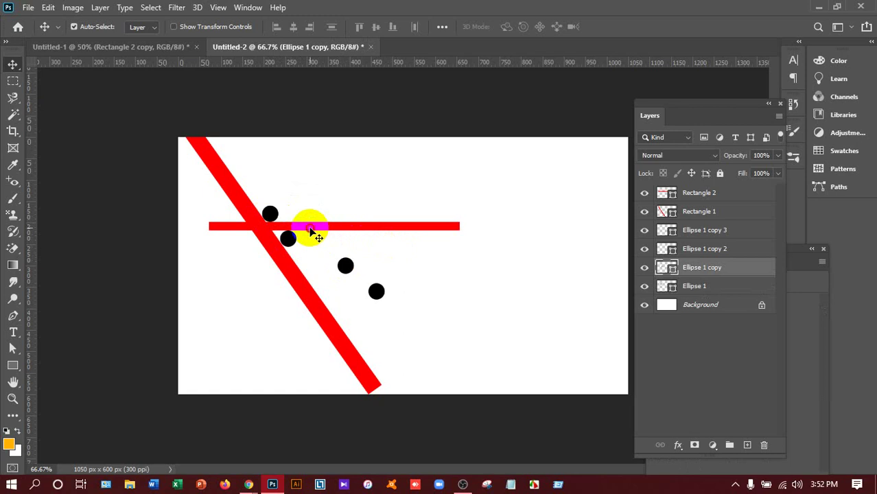
drag(309, 231, 311, 255)
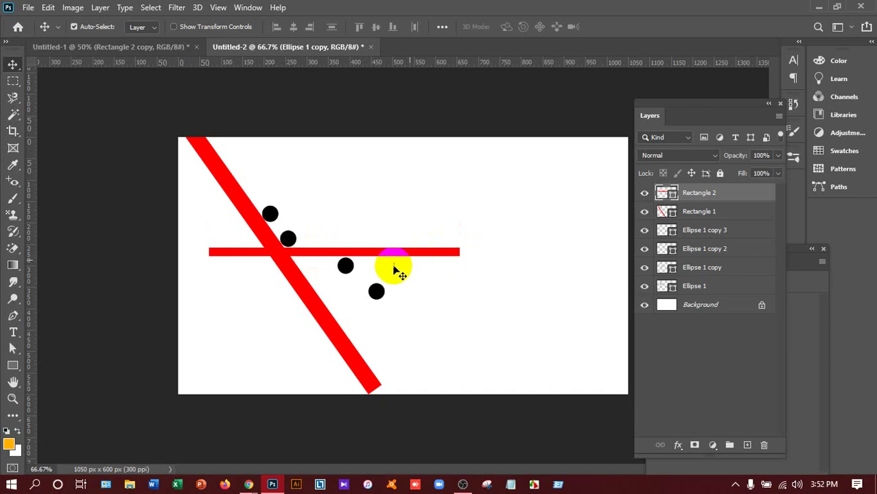
drag(348, 269, 311, 273)
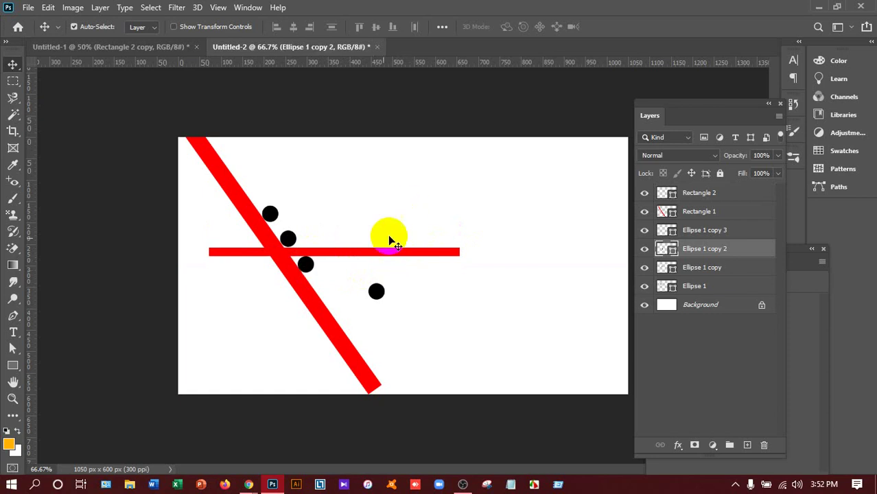
mouse_move(350, 252)
mouse_down()
mouse_move(348, 278)
mouse_move(465, 282)
mouse_up()
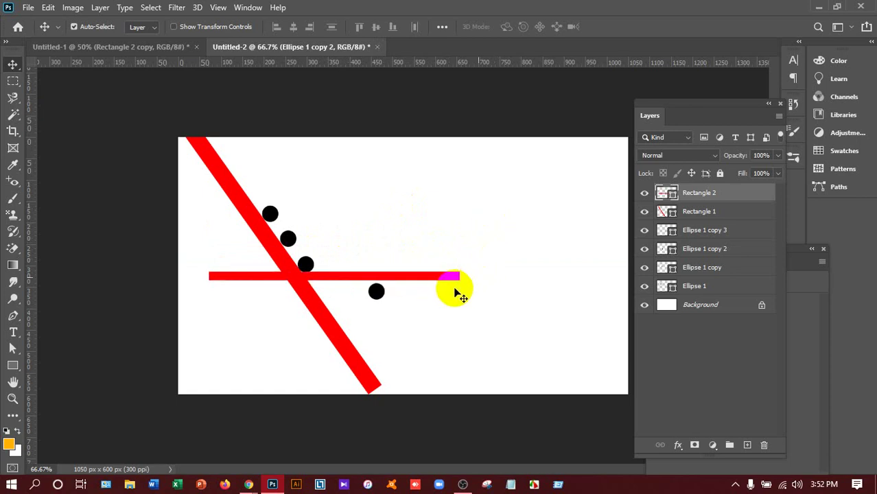
Step: Nudge the fourth dot into line beside the diagonal bar and delete the horizontal red bar
drag(376, 292, 328, 295)
key(Left)
key(Up)
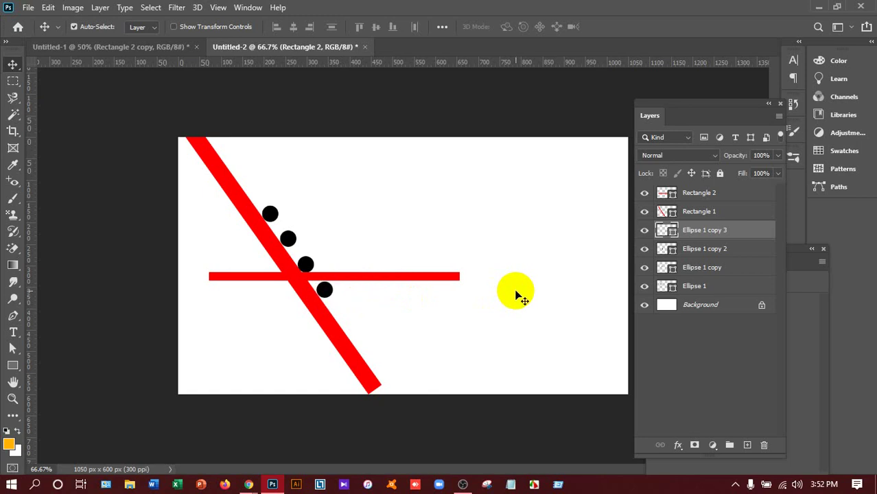
key(Left)
click(436, 276)
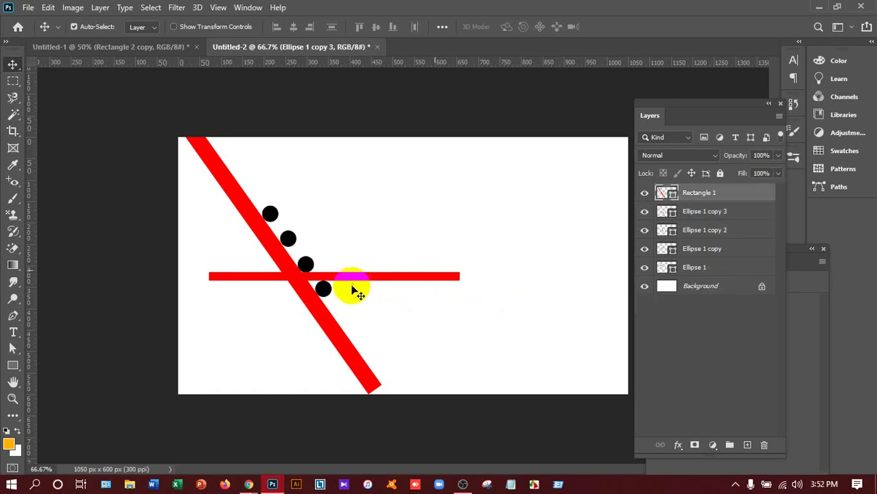
key(Delete)
key(Delete)
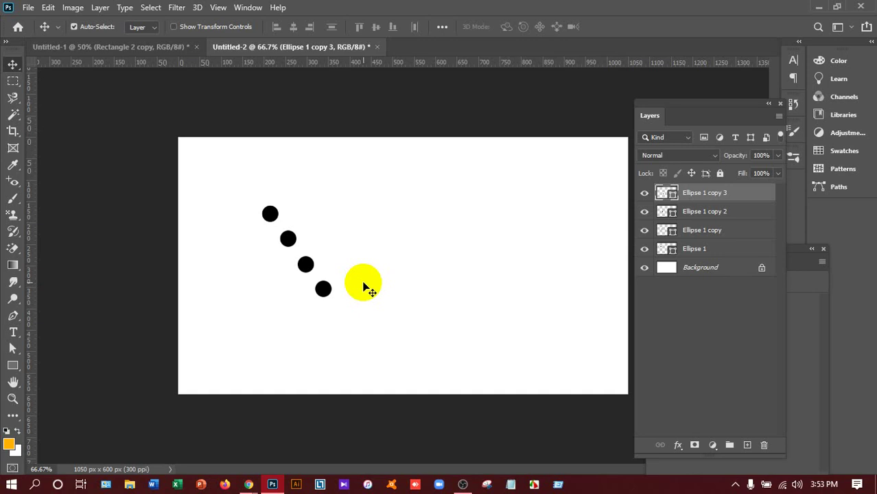
Step: Scale the Ellipse 1 copy circle up to about 195%
click(350, 112)
click(287, 238)
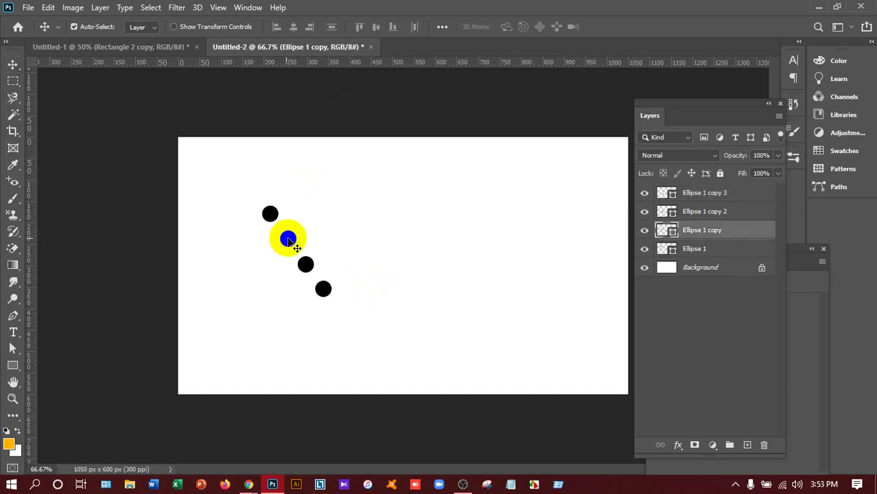
key(ctrl+t)
drag(301, 244, 315, 263)
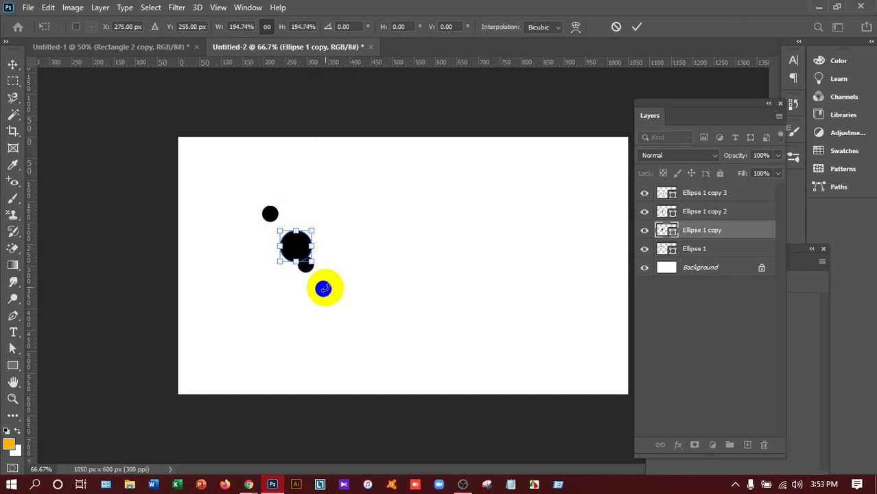
key(Return)
Step: Enlarge the bottom circle, Ellipse 1 copy 3, to about 145% and add a vertical guide near the card's centre
click(325, 288)
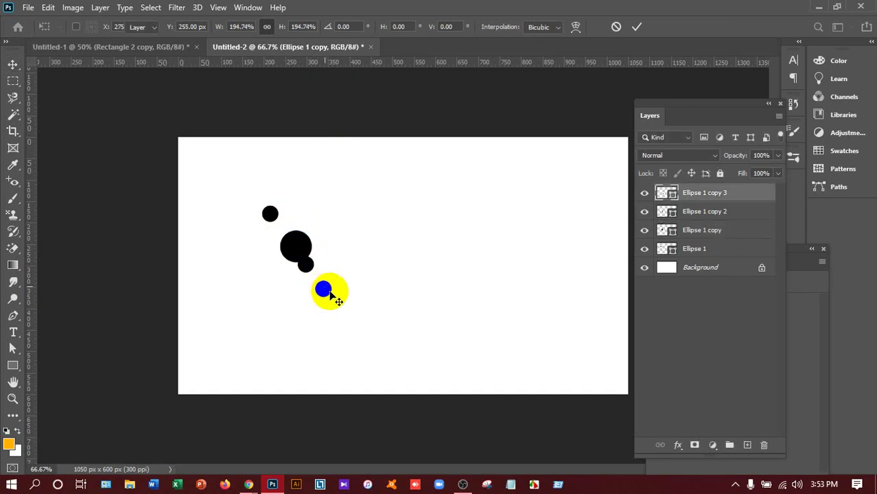
key(ctrl+t)
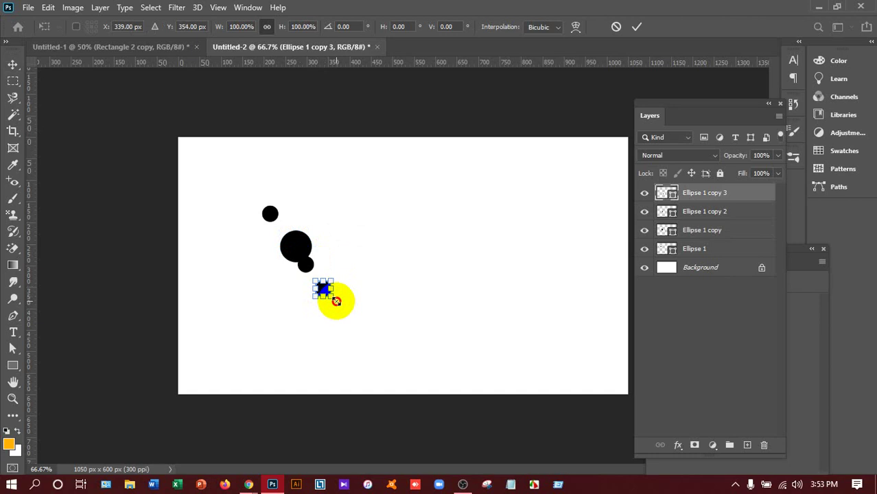
drag(335, 299, 346, 303)
click(131, 309)
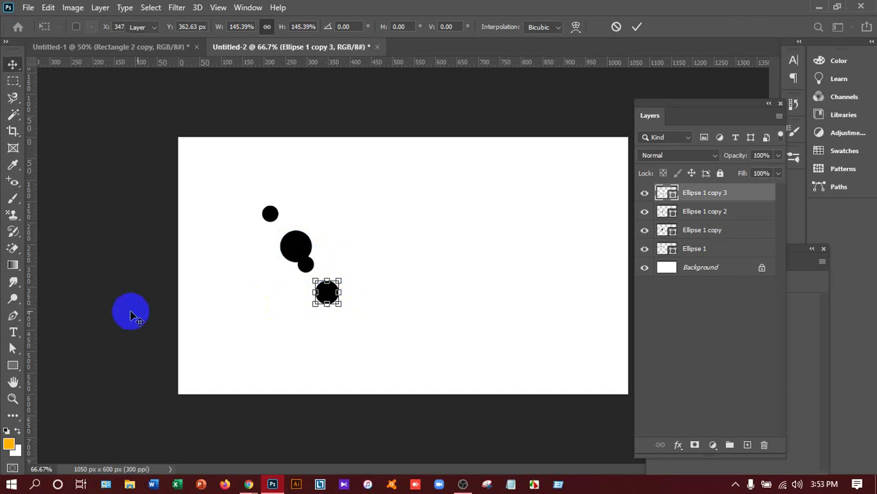
drag(29, 300, 385, 276)
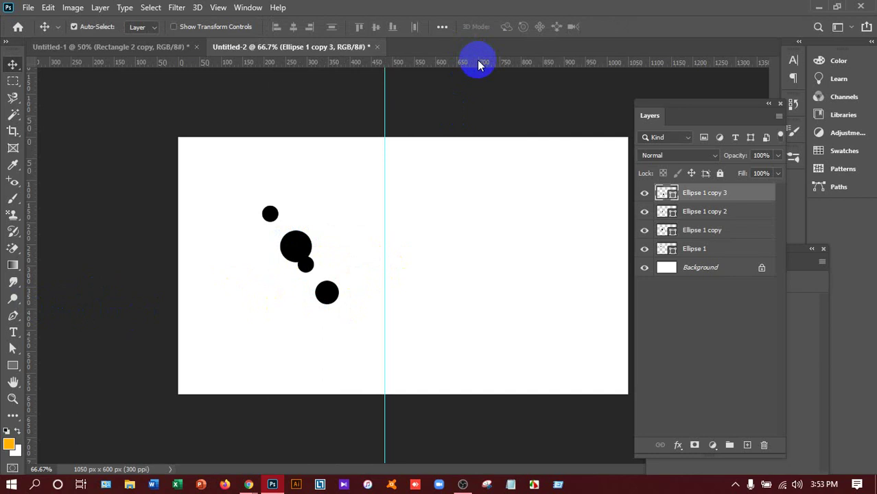
Step: Add a second vertical guide, move the top-left circle between the guides, and scale it to about 167%
mouse_move(479, 64)
mouse_down()
mouse_move(410, 238)
mouse_move(403, 226)
mouse_up()
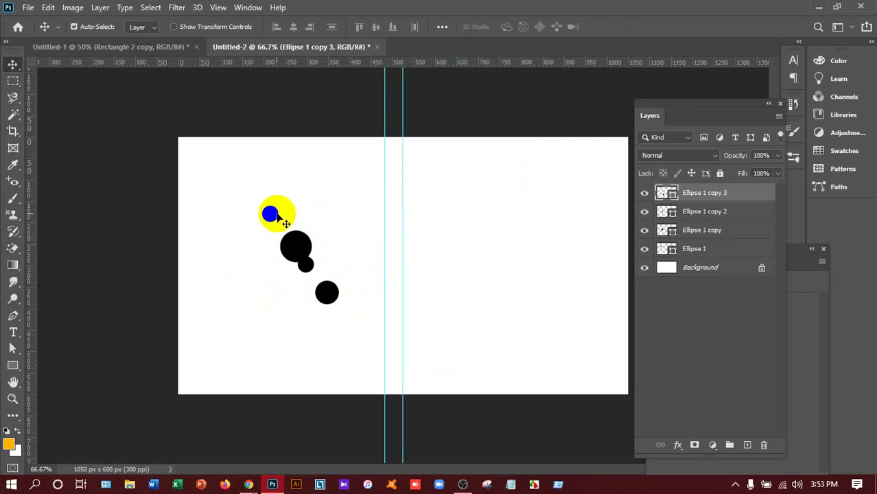
mouse_move(277, 216)
mouse_down()
mouse_move(320, 206)
mouse_move(395, 208)
mouse_up()
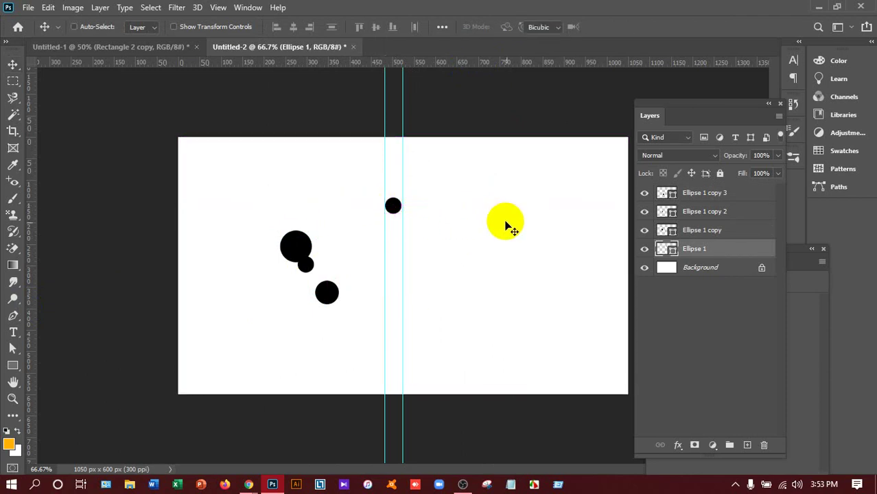
key(ctrl+t)
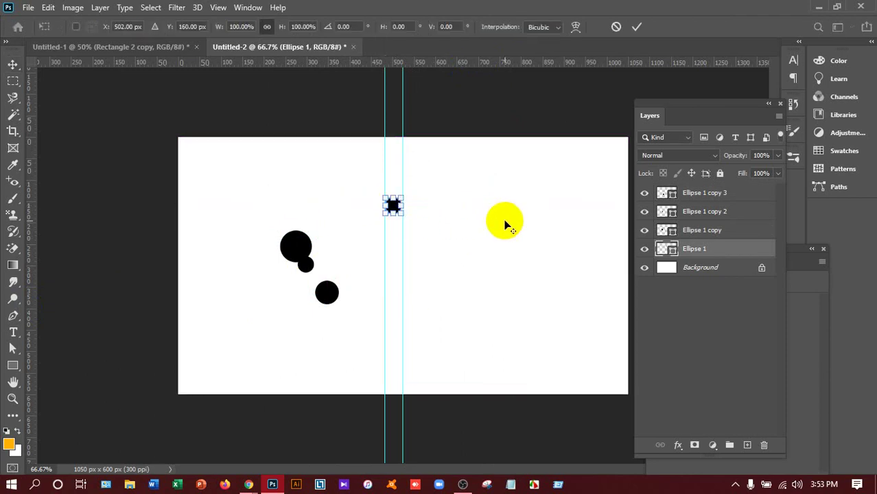
drag(397, 210, 446, 242)
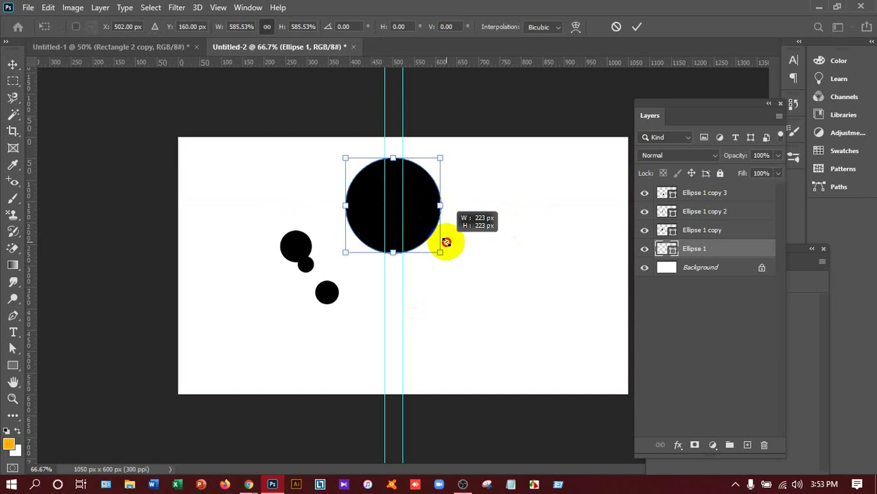
mouse_move(446, 242)
mouse_down()
mouse_move(423, 213)
mouse_move(448, 256)
mouse_move(407, 215)
mouse_up()
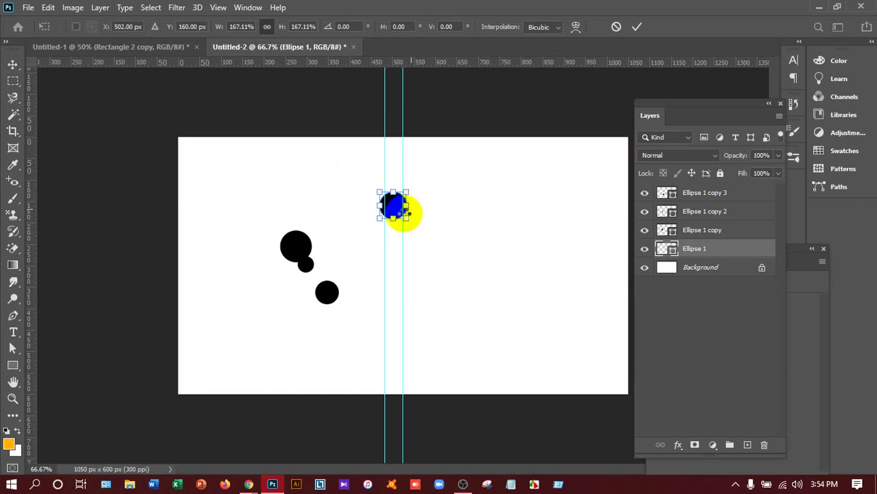
Step: Admit the waiting participant to the Google Meet call, then minimize Chrome back to Photoshop
mouse_move(248, 484)
click(194, 409)
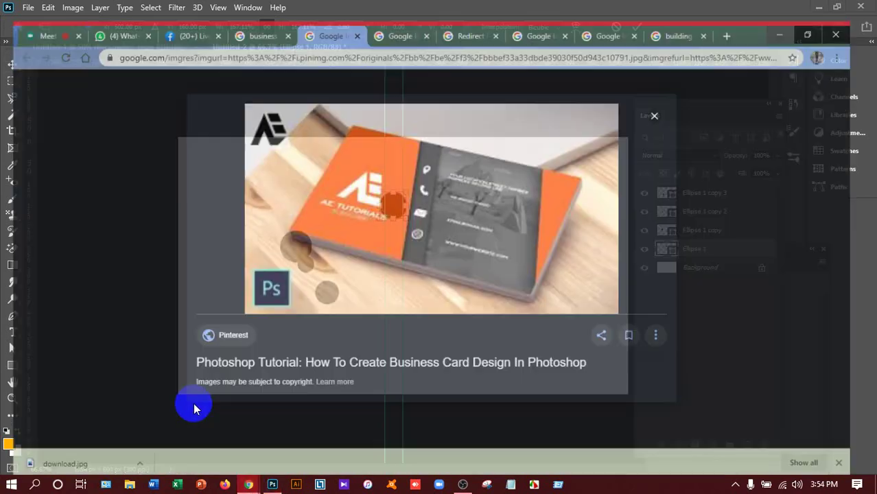
click(38, 18)
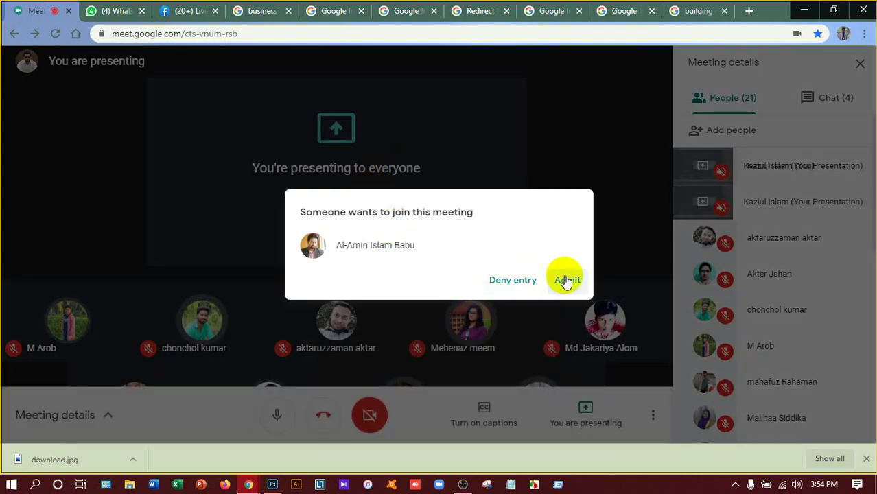
click(567, 281)
click(803, 10)
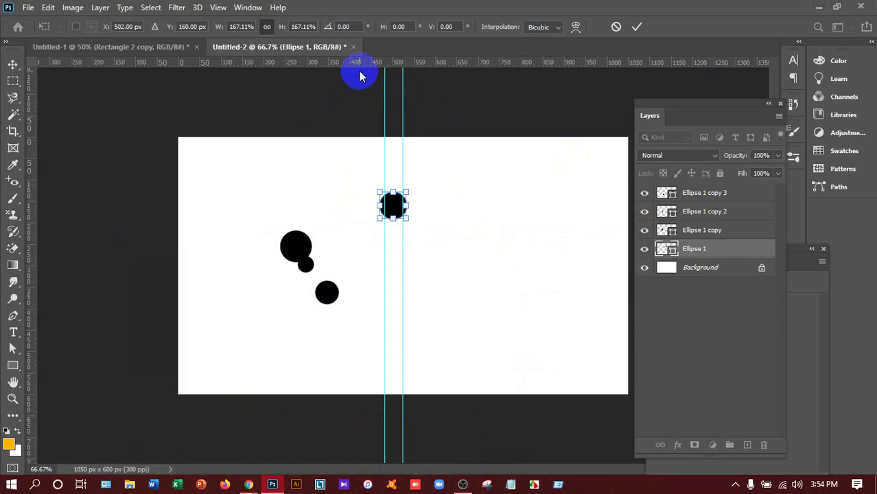
Step: Commit the circle's 167% scale, then close Untitled-2 and Untitled-1 without saving
click(434, 204)
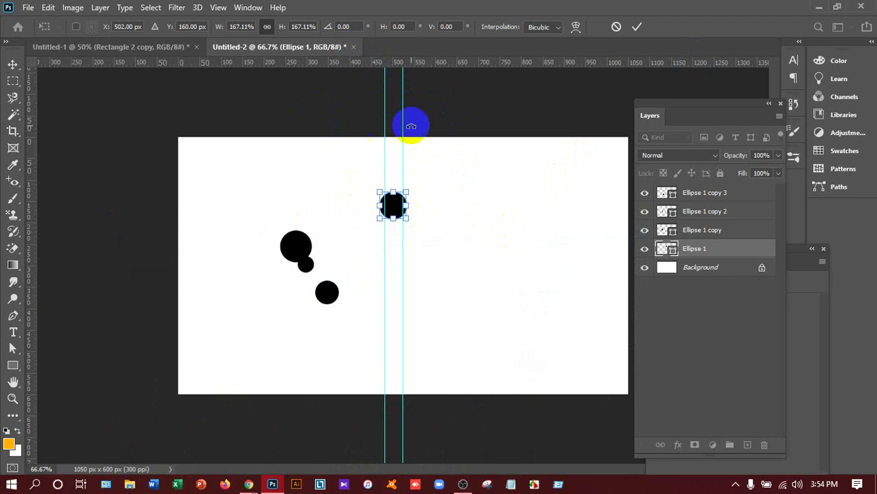
click(637, 27)
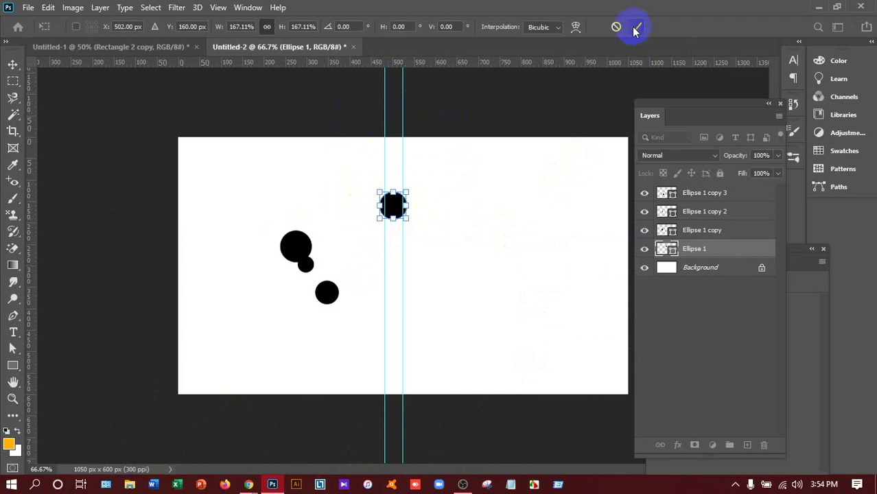
click(353, 48)
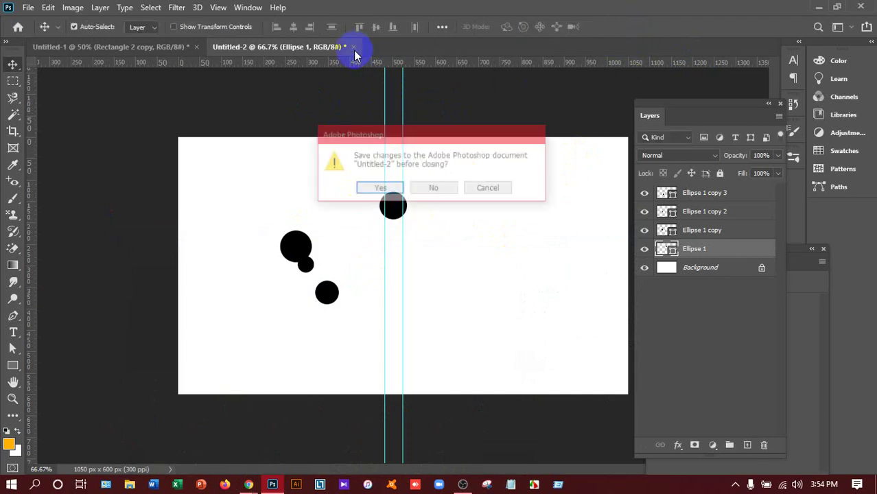
click(452, 190)
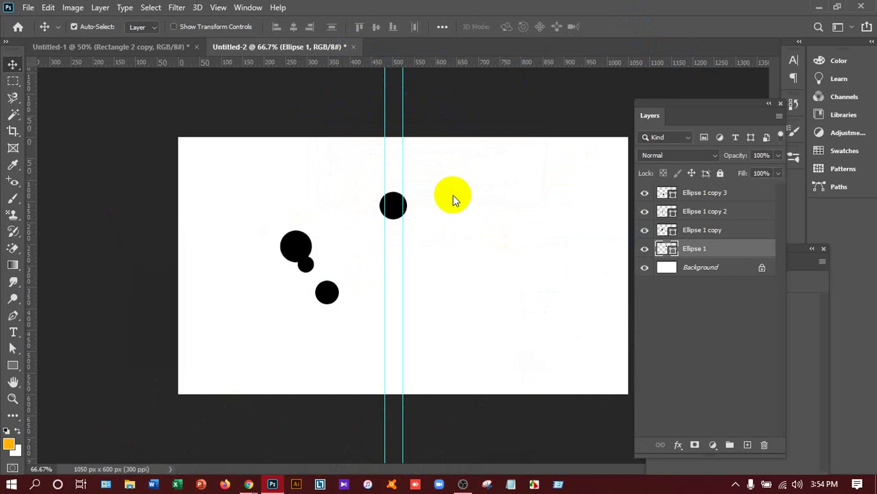
click(353, 47)
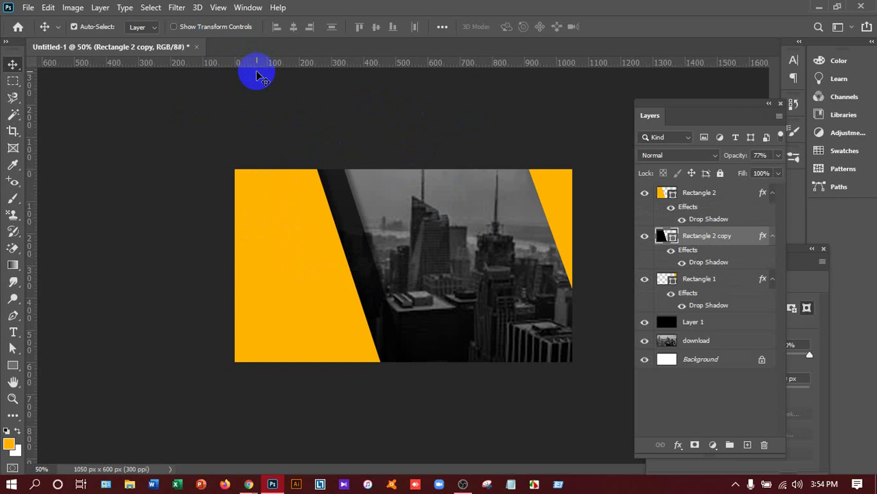
click(196, 46)
click(439, 189)
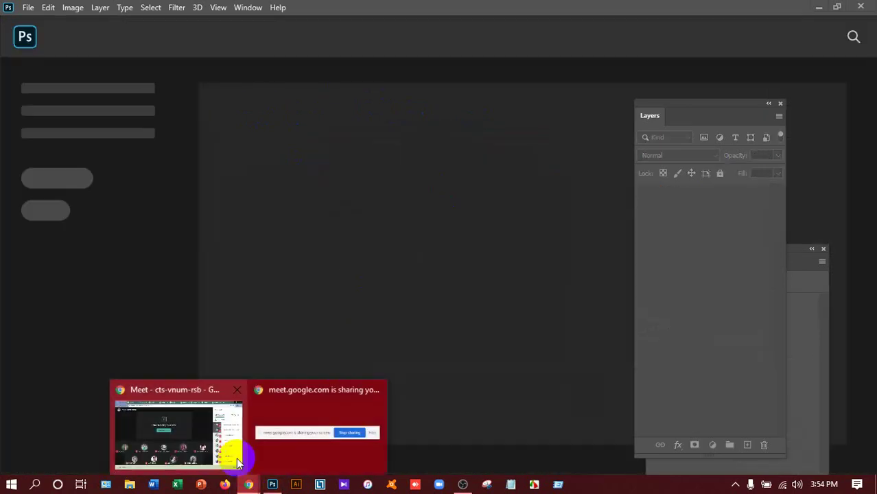
Step: Copy the orange Pinterest business-card image from the Google Images results to the clipboard
mouse_move(249, 484)
click(233, 455)
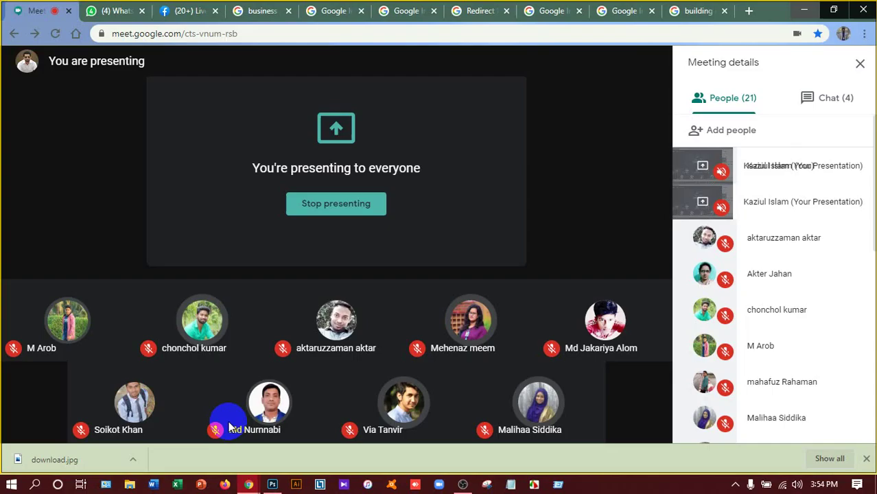
click(273, 10)
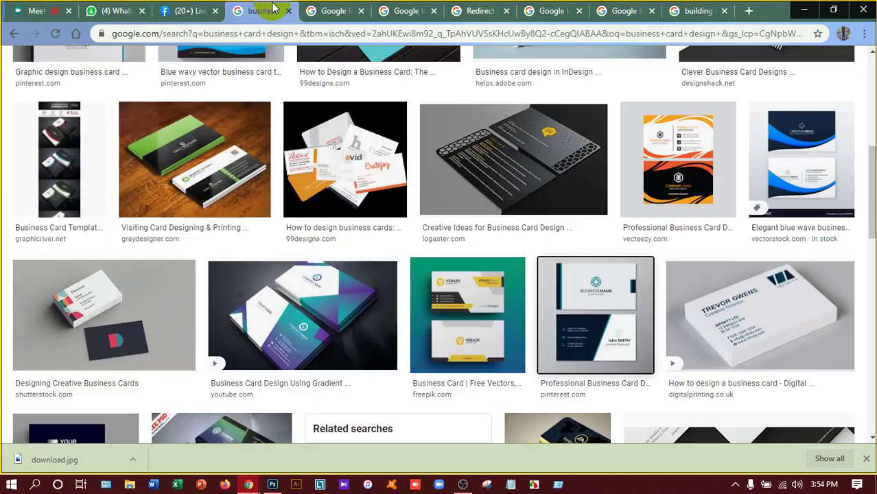
click(324, 15)
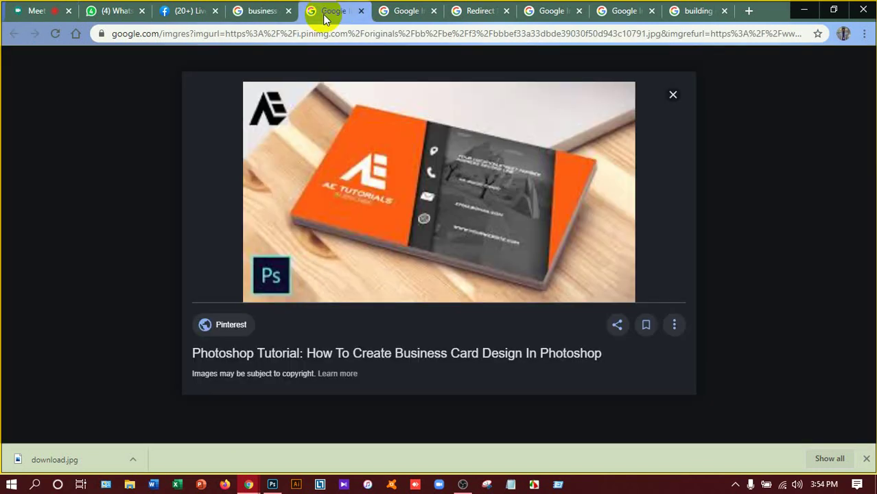
right_click(376, 96)
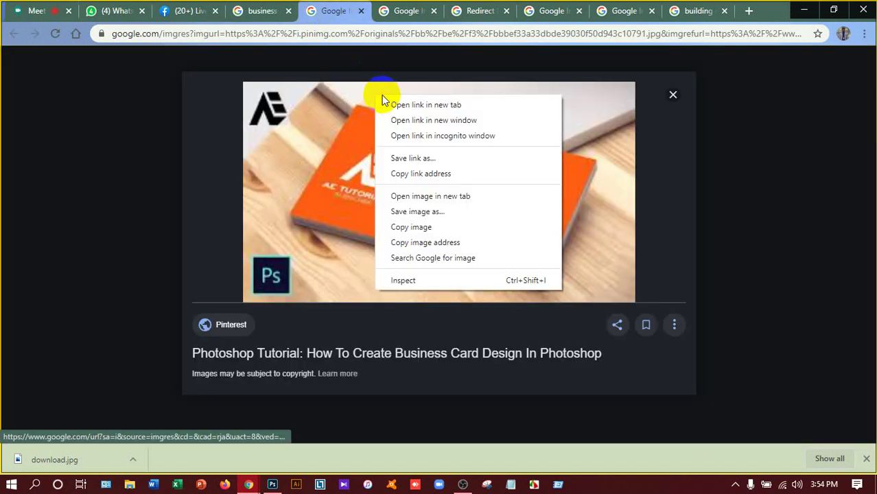
click(411, 213)
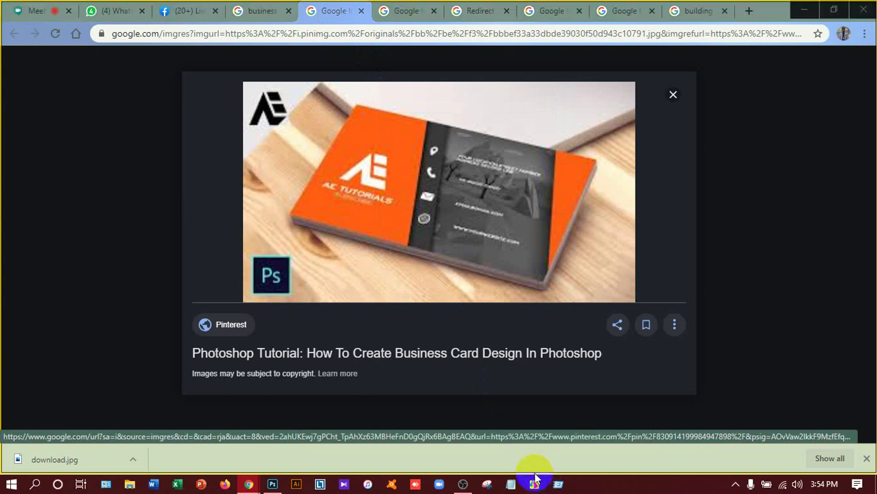